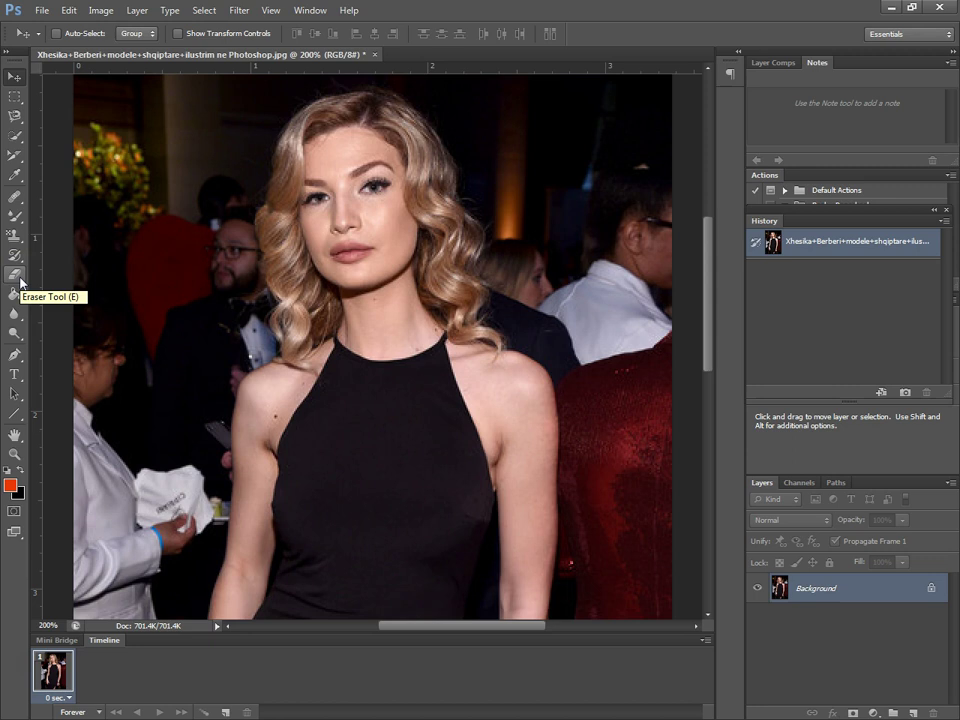
Step: Erase one patch on the chest of the black dress and one on the woman's bare shoulder with the Eraser tool
click(20, 281)
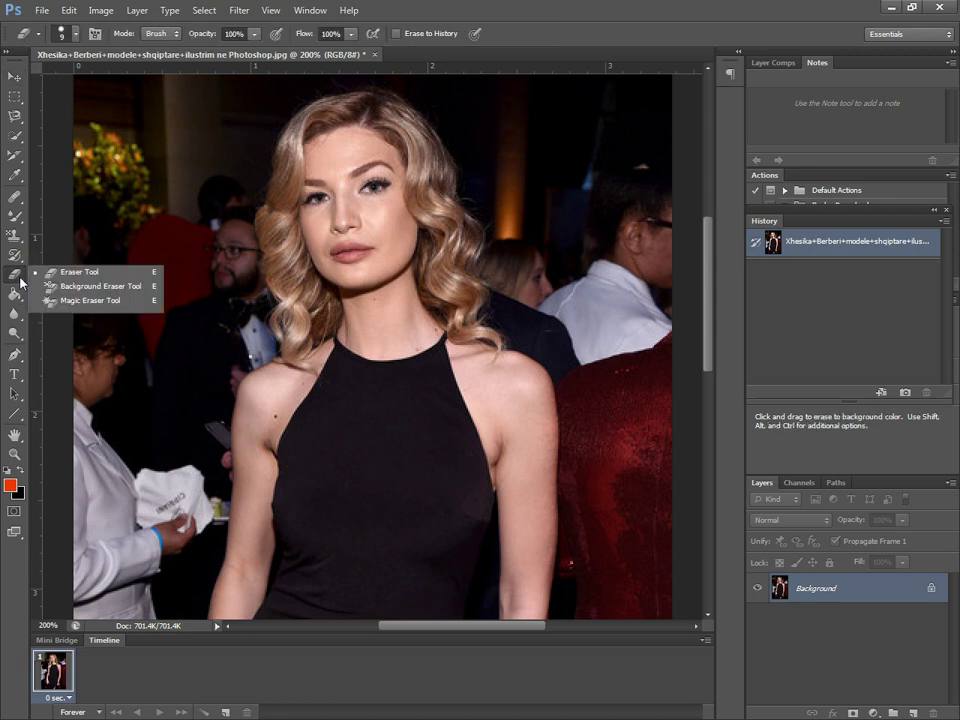
click(93, 278)
mouse_move(408, 418)
mouse_down()
mouse_move(353, 430)
mouse_move(405, 407)
mouse_move(366, 433)
mouse_move(401, 412)
mouse_move(356, 424)
mouse_move(404, 411)
mouse_move(358, 434)
mouse_move(388, 429)
mouse_move(361, 411)
mouse_move(363, 440)
mouse_move(375, 411)
mouse_up()
mouse_move(514, 396)
mouse_down()
mouse_move(525, 398)
mouse_move(508, 403)
mouse_move(513, 409)
mouse_move(495, 396)
mouse_up()
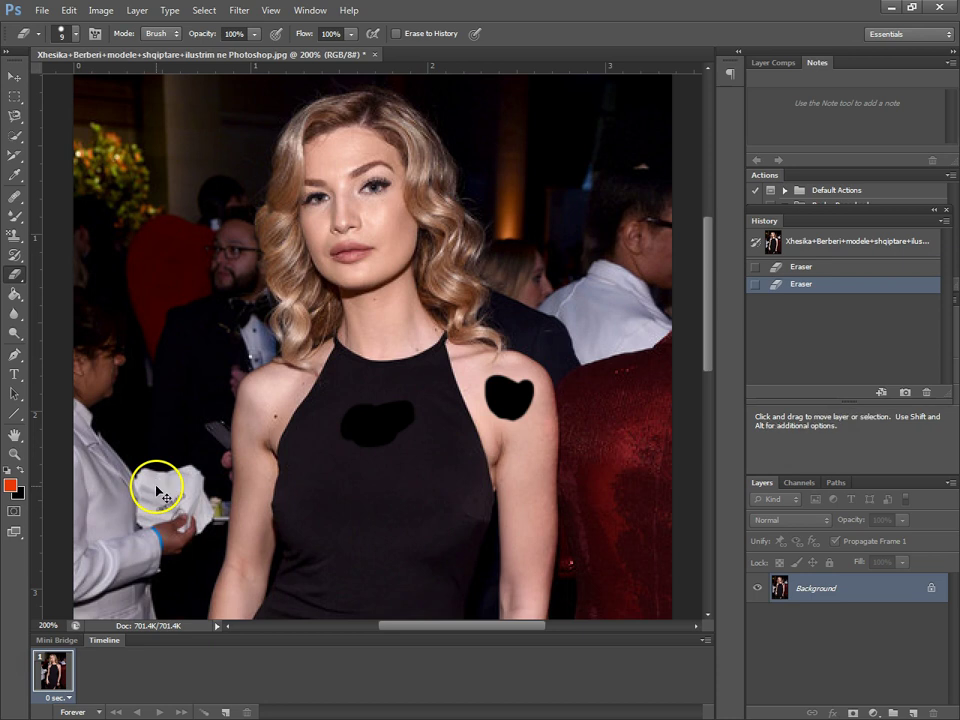
Step: Delete both Eraser states from the history to restore the photo
key(ctrl+z)
key(ctrl+z)
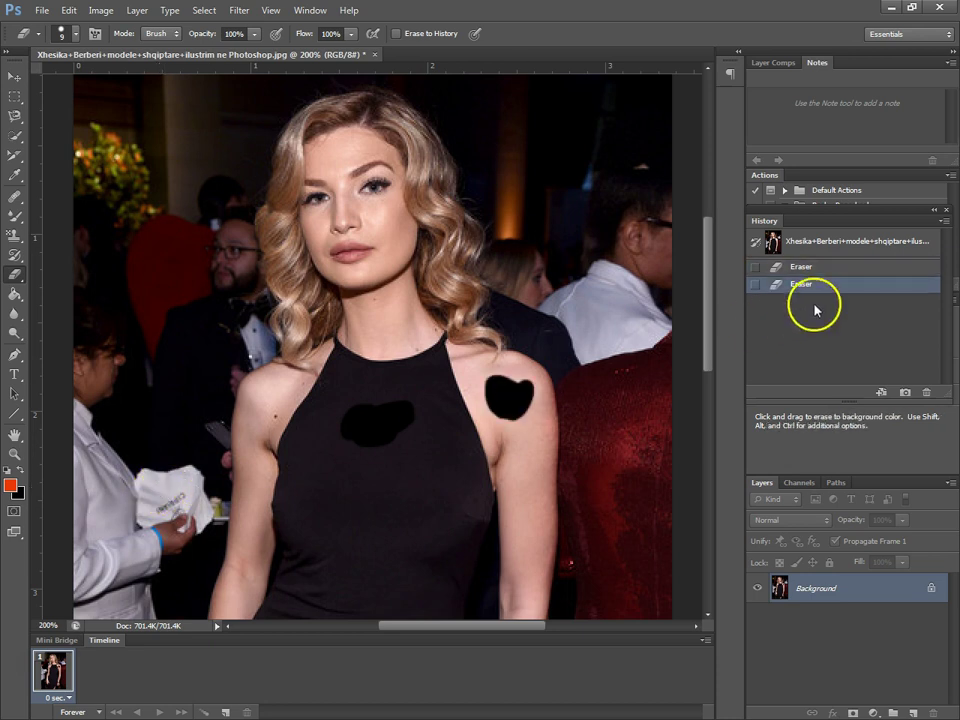
click(926, 392)
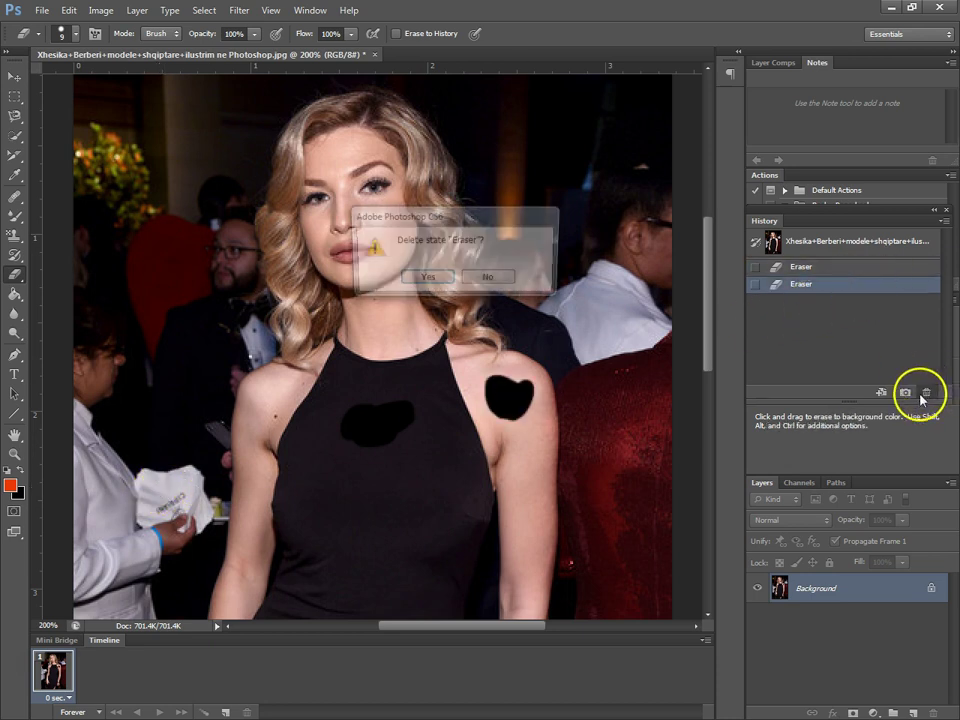
click(447, 282)
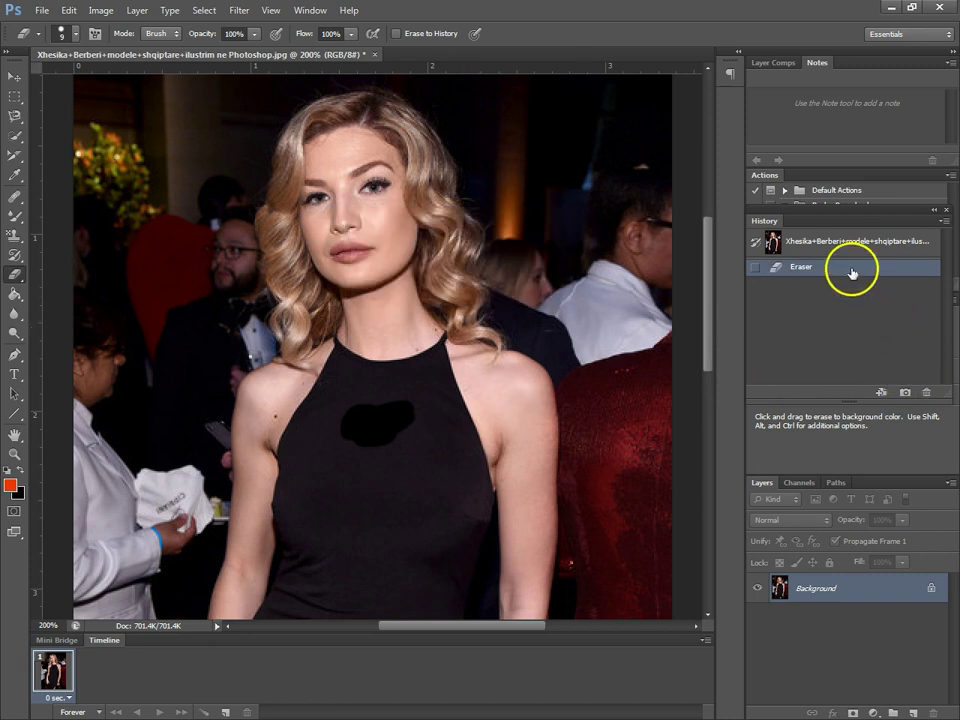
click(927, 393)
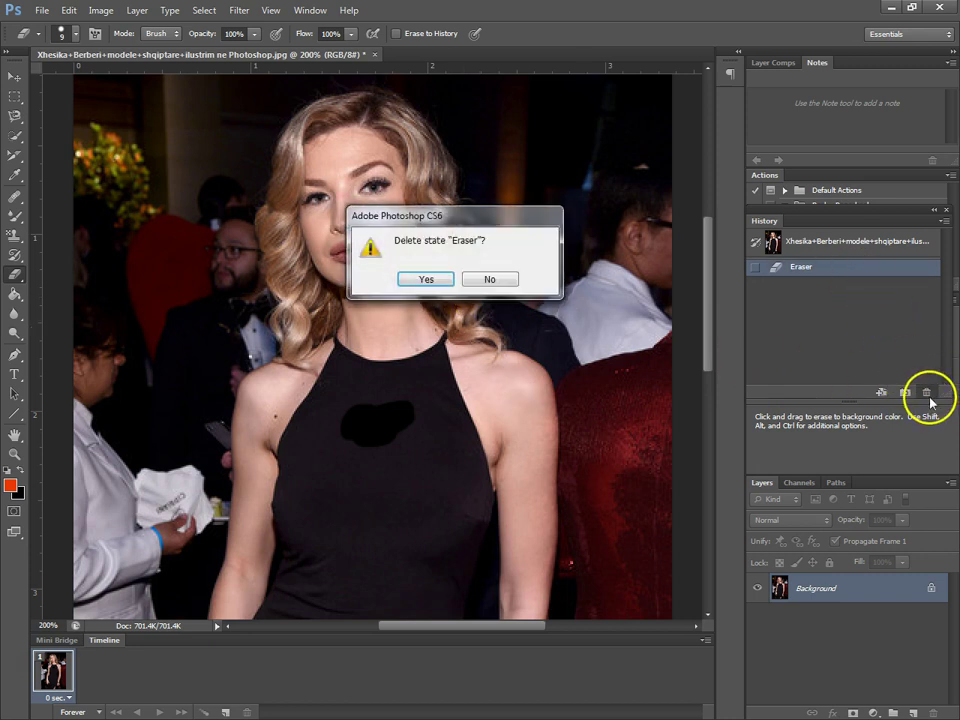
click(436, 283)
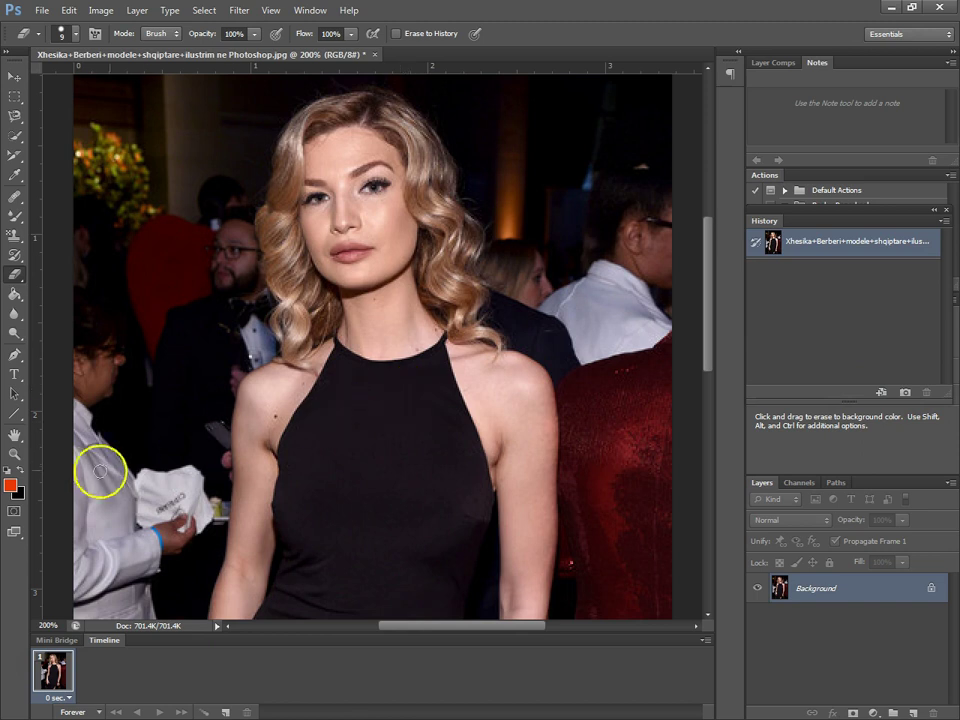
Step: Set the foreground colour to the skin pink e9b4ac by sampling the woman's skin, and return to the Eraser tool
click(11, 487)
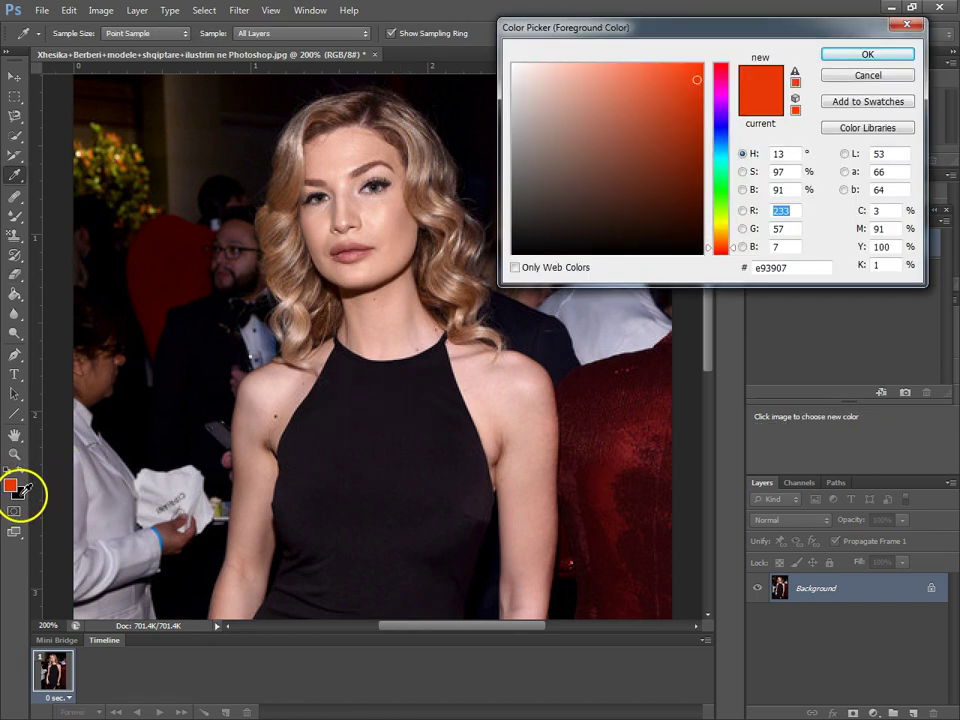
click(464, 347)
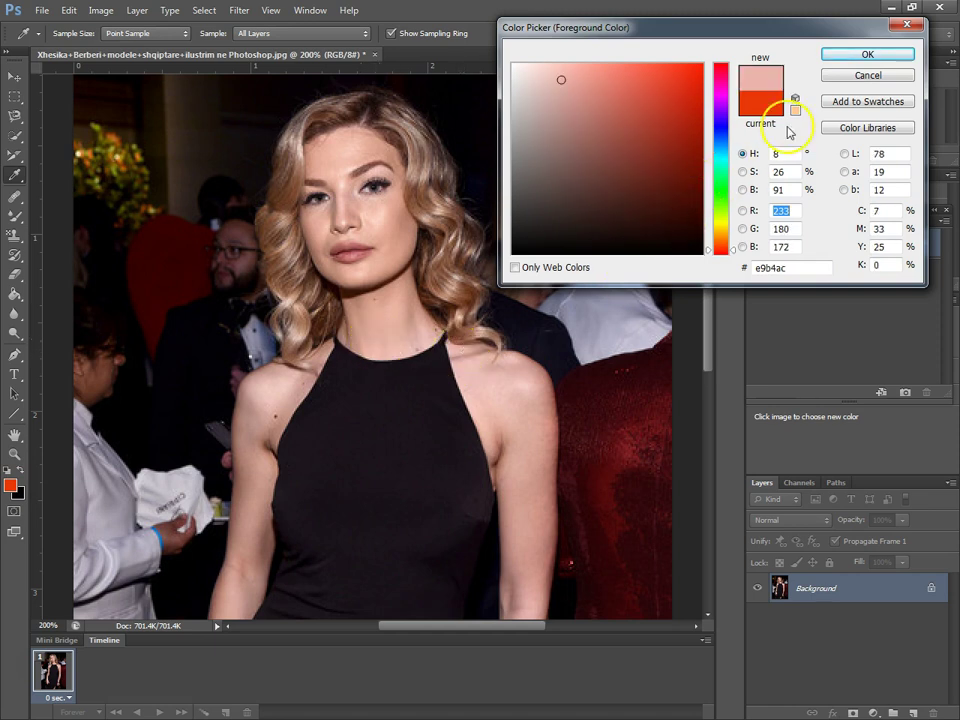
click(866, 55)
key(e)
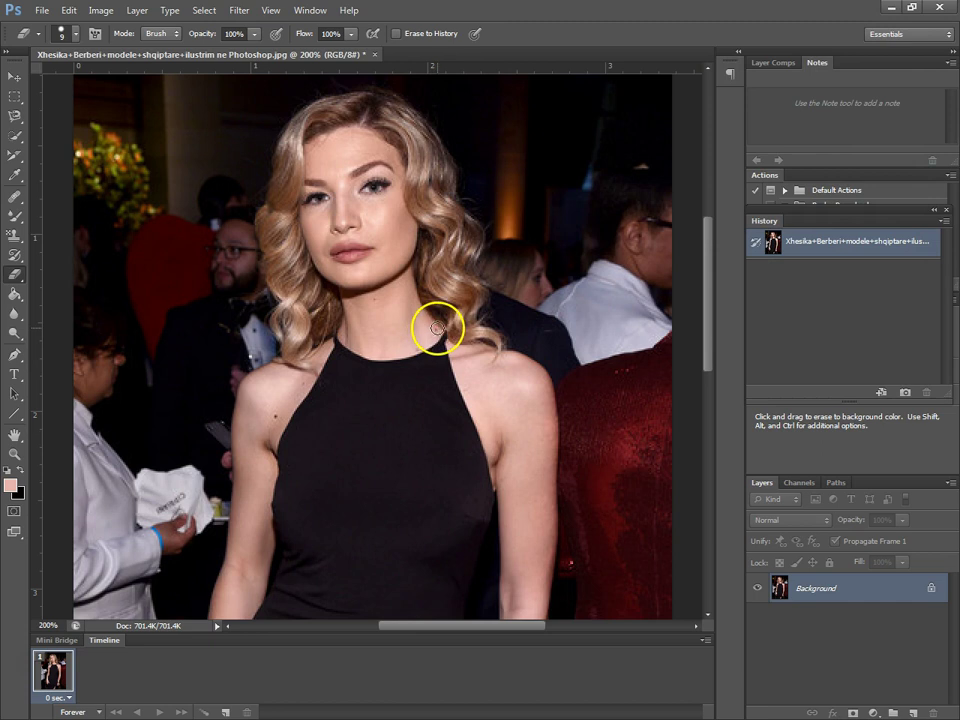
Step: Try a short Eraser stroke where the dress strap meets the hair, and undo it
drag(452, 337, 446, 334)
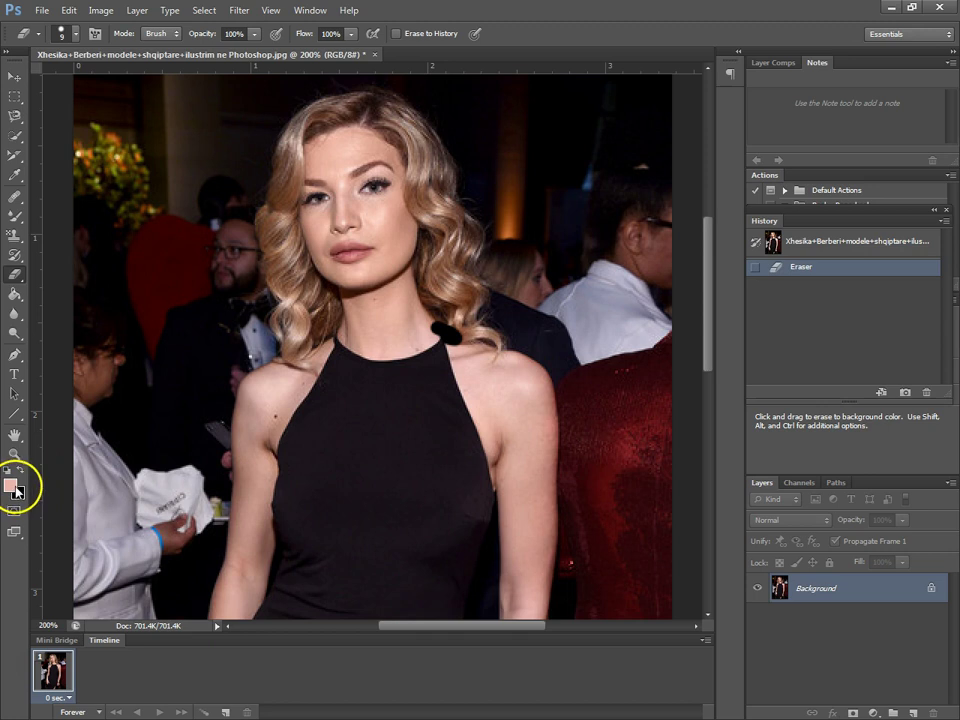
key(ctrl+z)
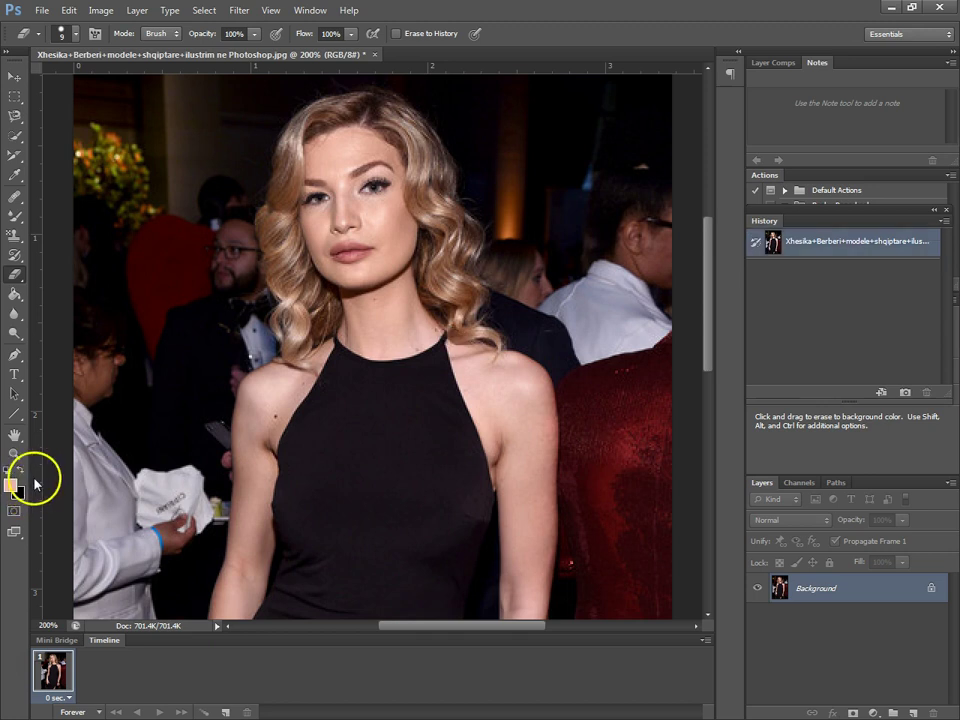
click(13, 486)
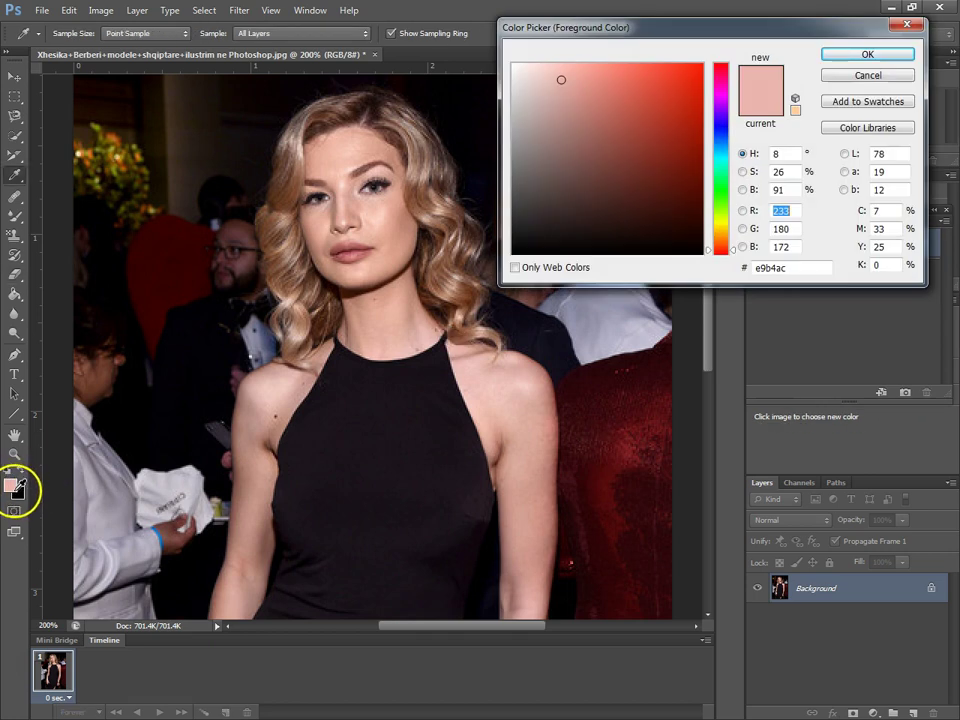
click(889, 76)
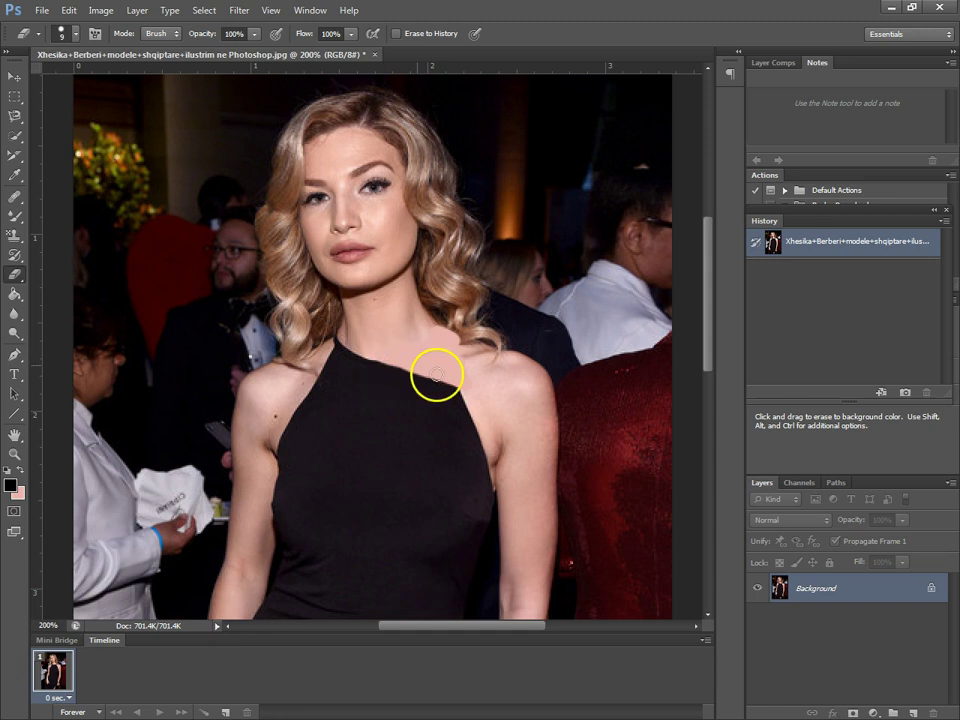
Step: Erase the dress straps and neckline to the pink background colour, working across the upper chest
drag(459, 382, 373, 354)
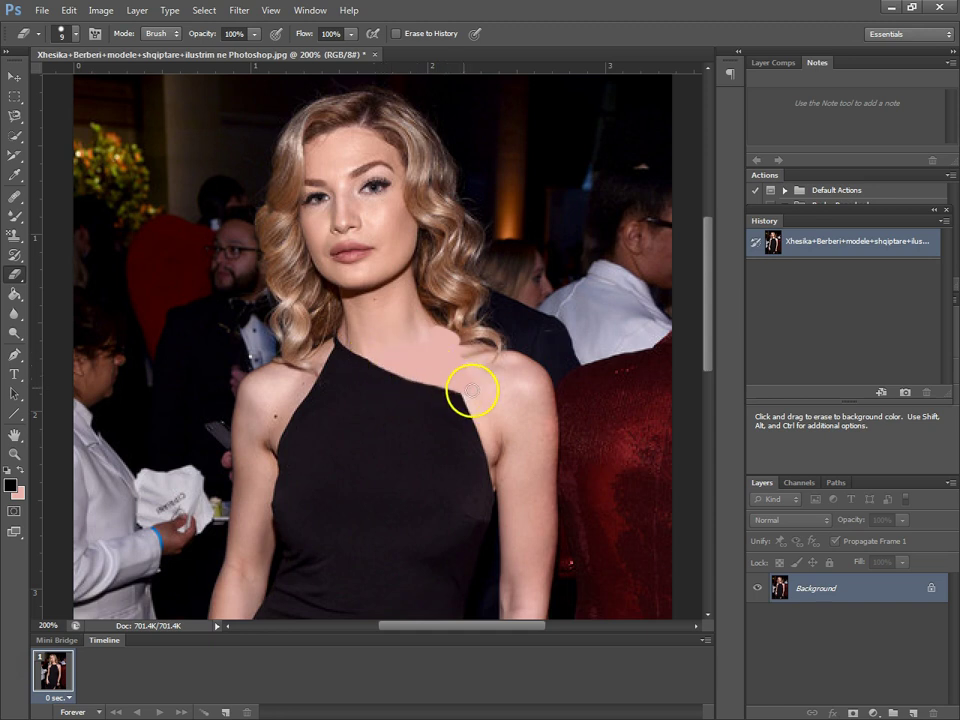
mouse_move(476, 398)
mouse_down()
mouse_move(368, 355)
mouse_move(400, 372)
mouse_up()
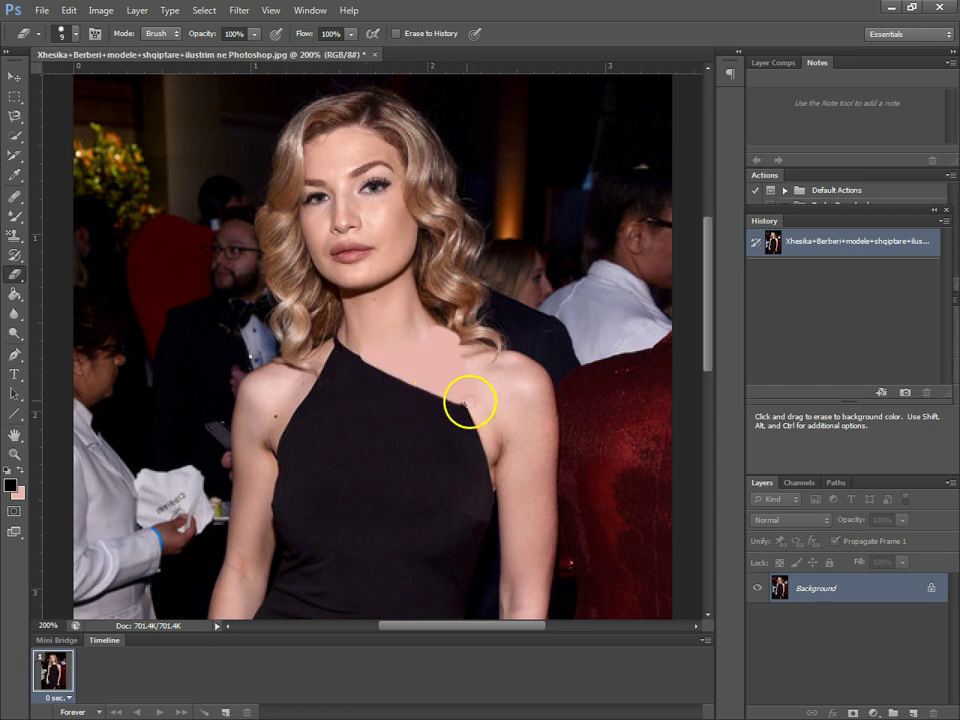
mouse_move(471, 404)
mouse_down()
mouse_move(353, 351)
mouse_move(483, 417)
mouse_move(423, 386)
mouse_up()
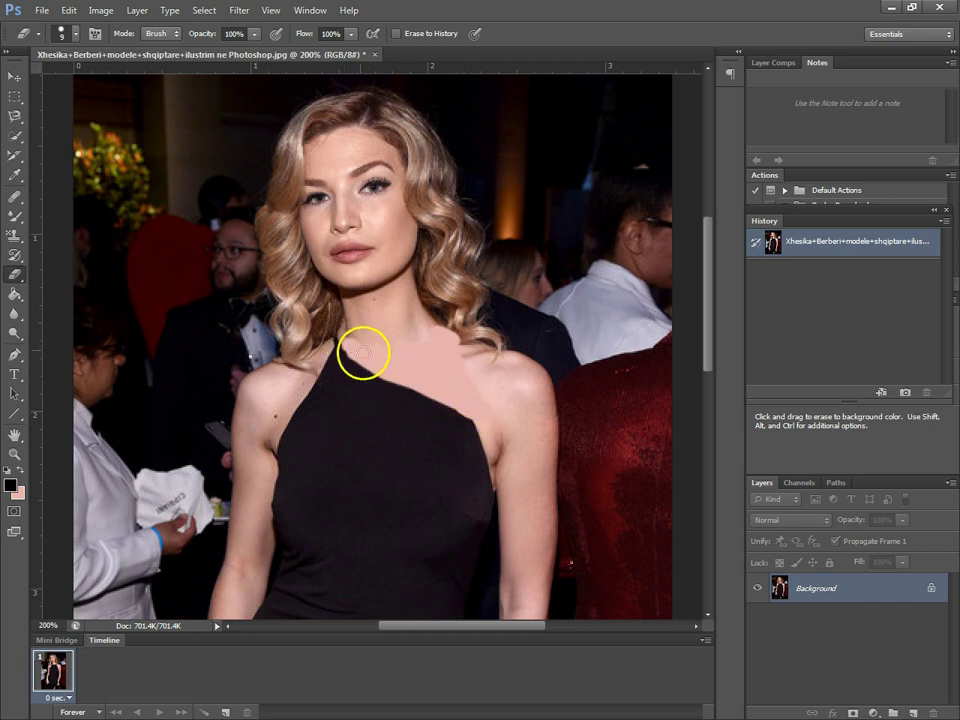
mouse_move(370, 355)
mouse_down()
mouse_move(336, 350)
mouse_move(347, 347)
mouse_move(334, 339)
mouse_move(338, 354)
mouse_move(307, 372)
mouse_move(363, 361)
mouse_move(313, 369)
mouse_move(372, 365)
mouse_move(318, 377)
mouse_move(372, 369)
mouse_move(306, 394)
mouse_up()
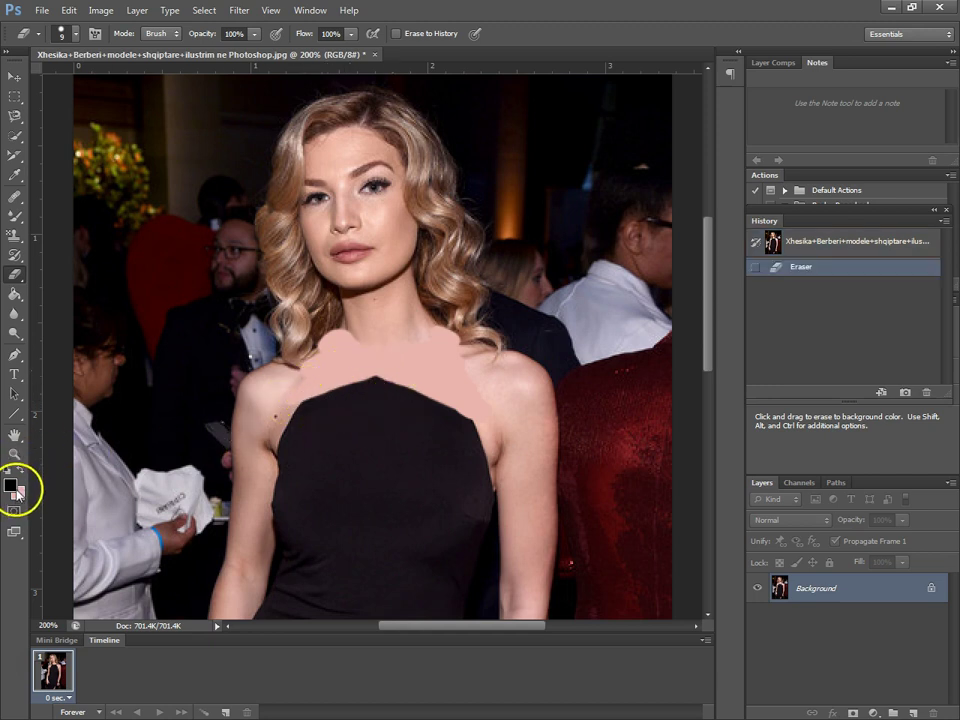
Step: Erase the upper dress to a straight edge at bust height and a vertical strip down its middle
mouse_move(358, 383)
mouse_down()
mouse_move(417, 388)
mouse_move(349, 394)
mouse_move(460, 400)
mouse_move(291, 405)
mouse_move(331, 387)
mouse_move(281, 426)
mouse_move(378, 416)
mouse_move(296, 406)
mouse_move(407, 403)
mouse_move(365, 403)
mouse_move(405, 409)
mouse_move(376, 414)
mouse_move(465, 411)
mouse_move(437, 411)
mouse_move(475, 421)
mouse_move(274, 421)
mouse_move(303, 396)
mouse_move(301, 406)
mouse_move(370, 401)
mouse_move(459, 377)
mouse_up()
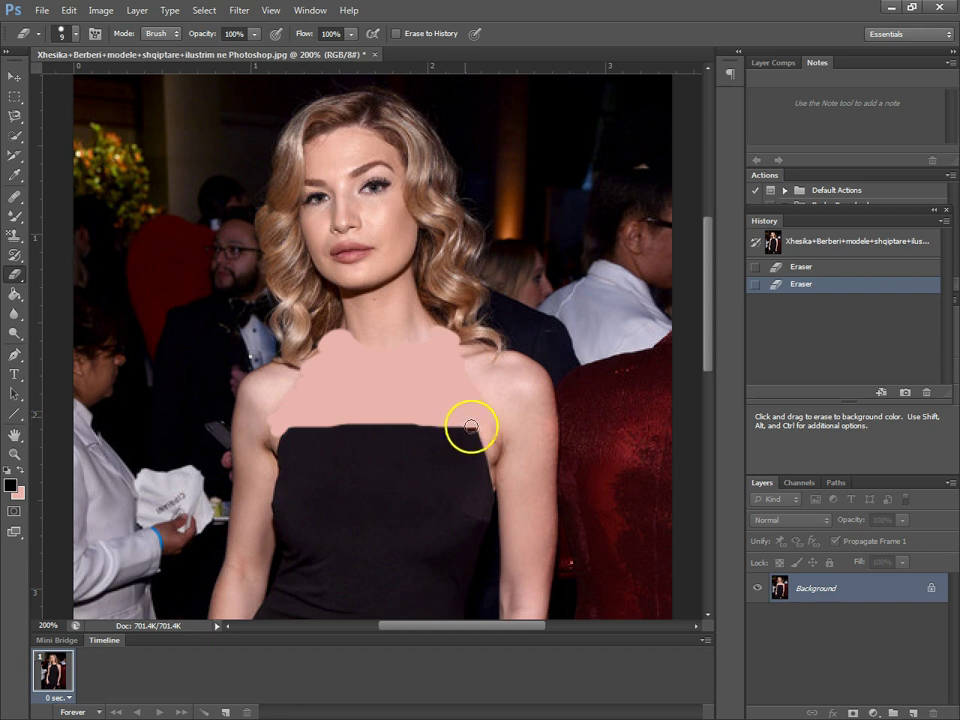
drag(485, 442, 509, 402)
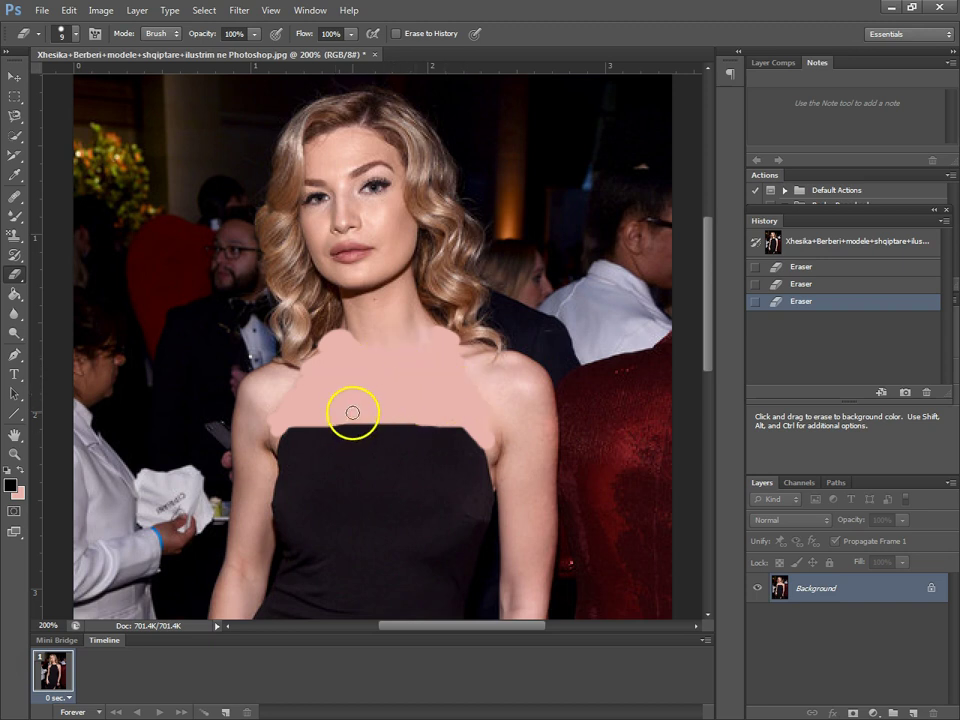
mouse_move(369, 400)
mouse_down()
mouse_move(369, 536)
mouse_move(370, 409)
mouse_move(375, 482)
mouse_move(363, 542)
mouse_move(374, 410)
mouse_move(381, 492)
mouse_move(371, 561)
mouse_move(382, 424)
mouse_move(466, 424)
mouse_move(331, 420)
mouse_move(443, 409)
mouse_move(380, 546)
mouse_up()
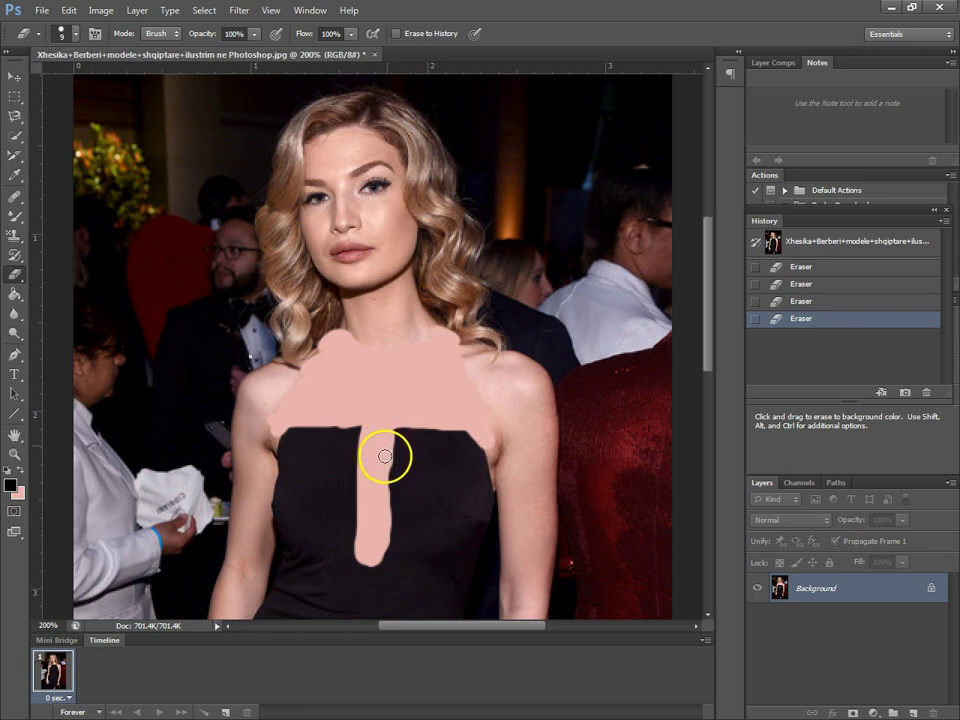
drag(381, 484, 373, 402)
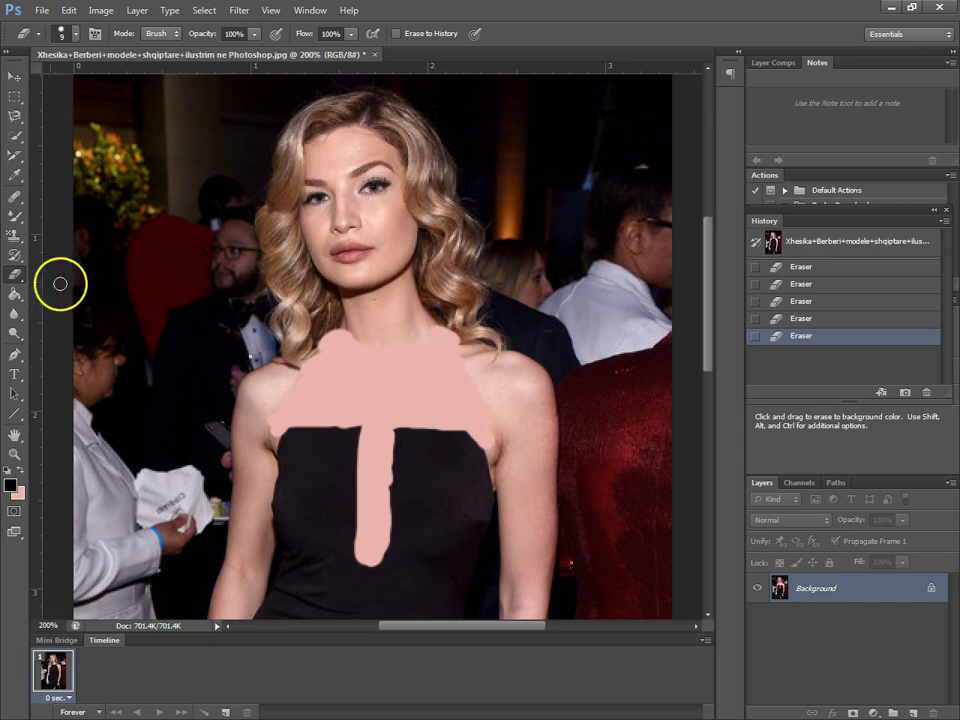
Step: Delete all the Eraser states from the history to restore the original dress
click(851, 267)
click(928, 394)
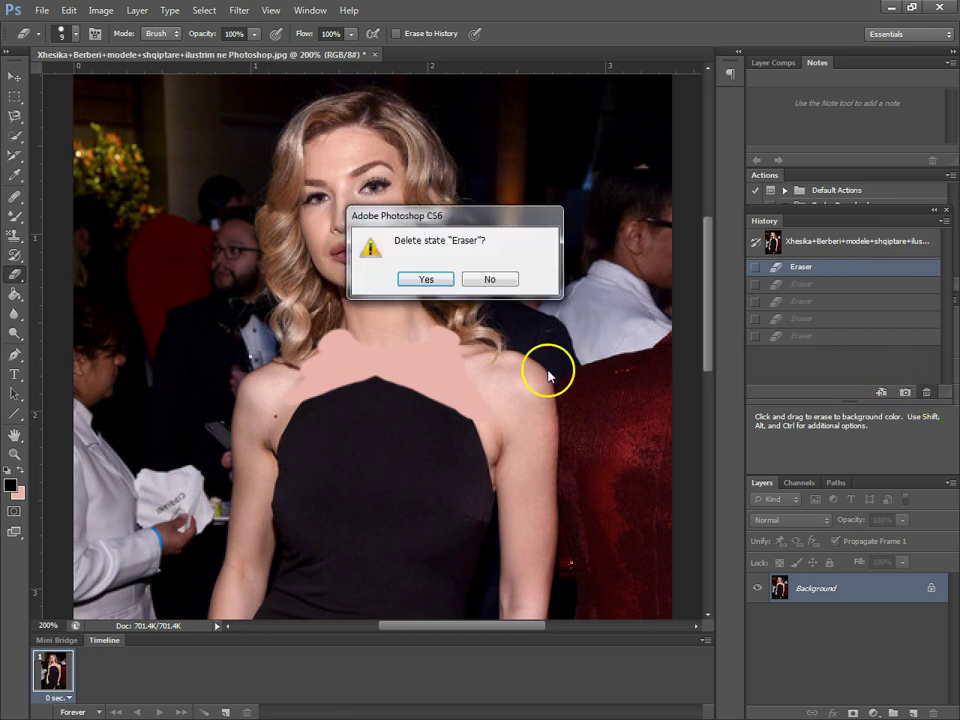
click(428, 279)
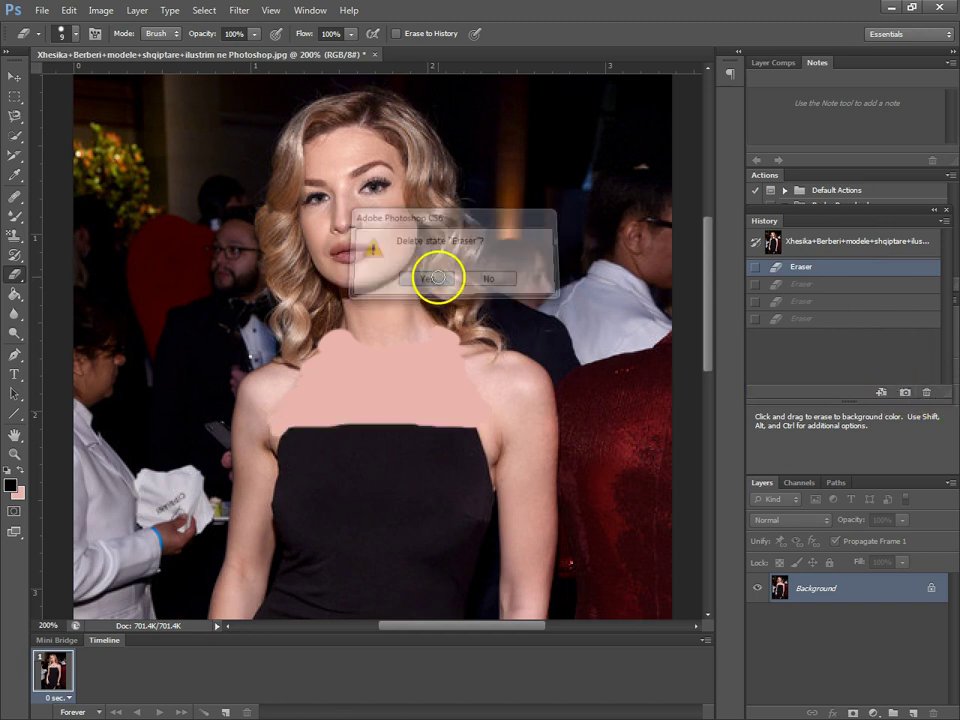
click(924, 392)
click(425, 280)
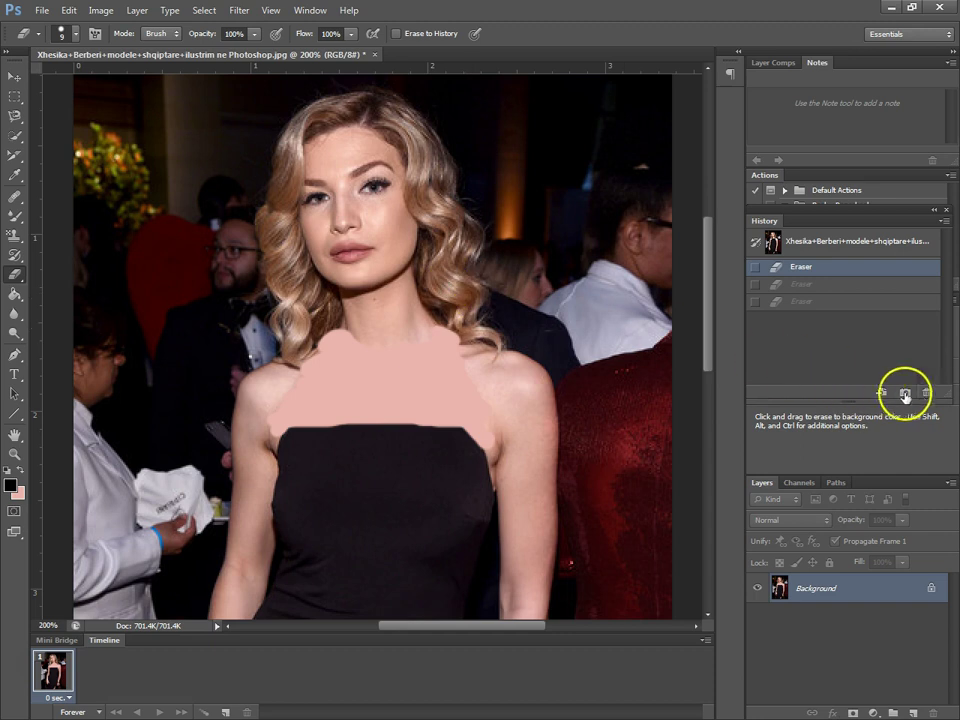
click(928, 394)
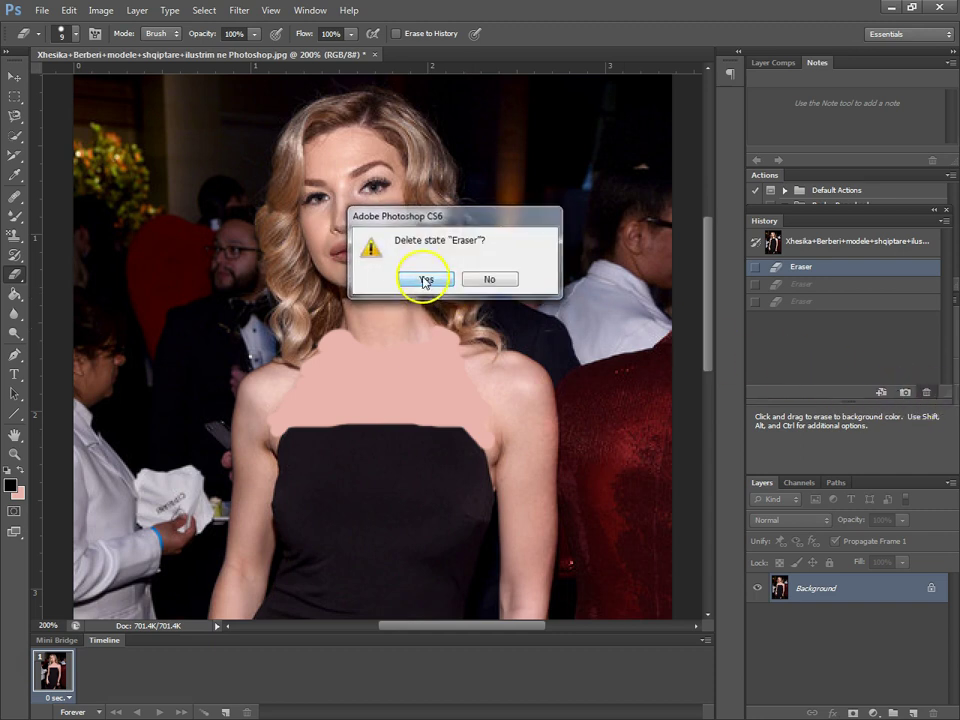
click(425, 280)
click(926, 392)
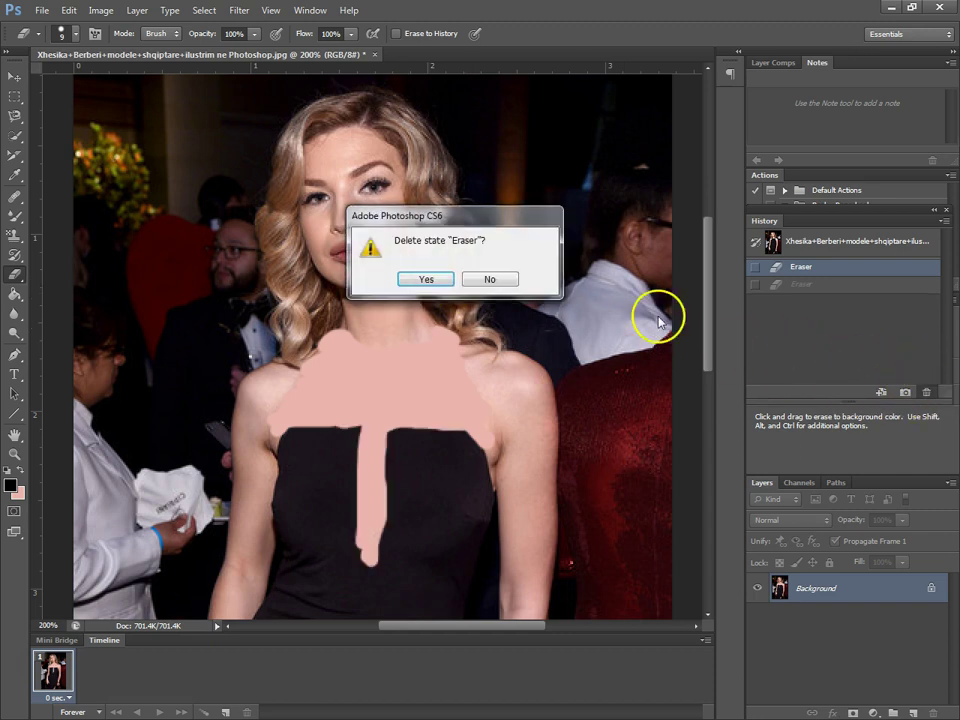
click(426, 281)
click(928, 394)
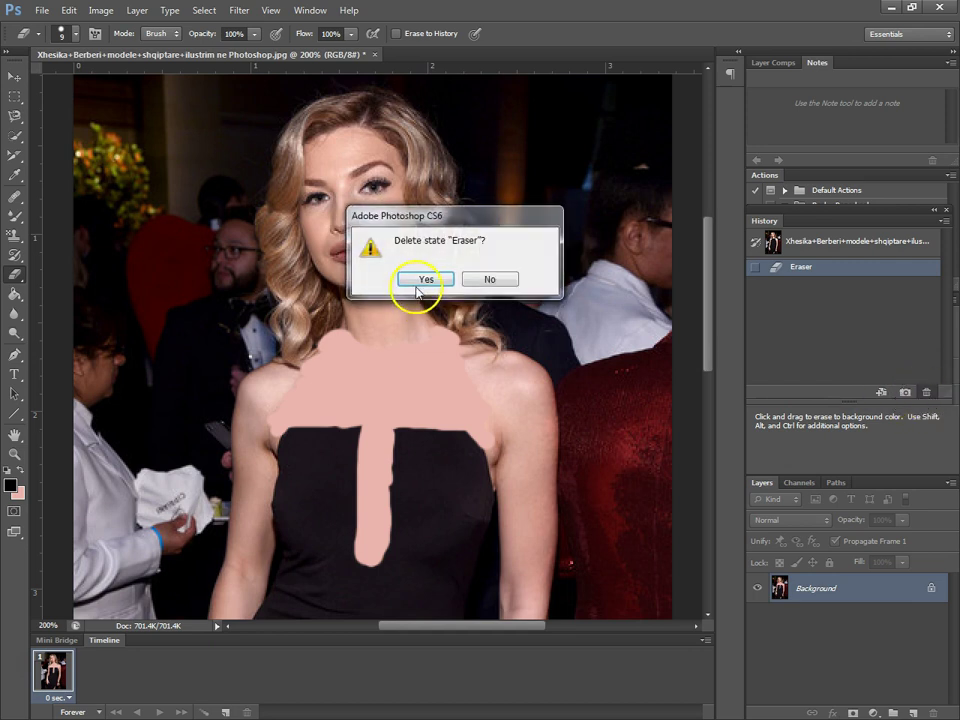
click(421, 282)
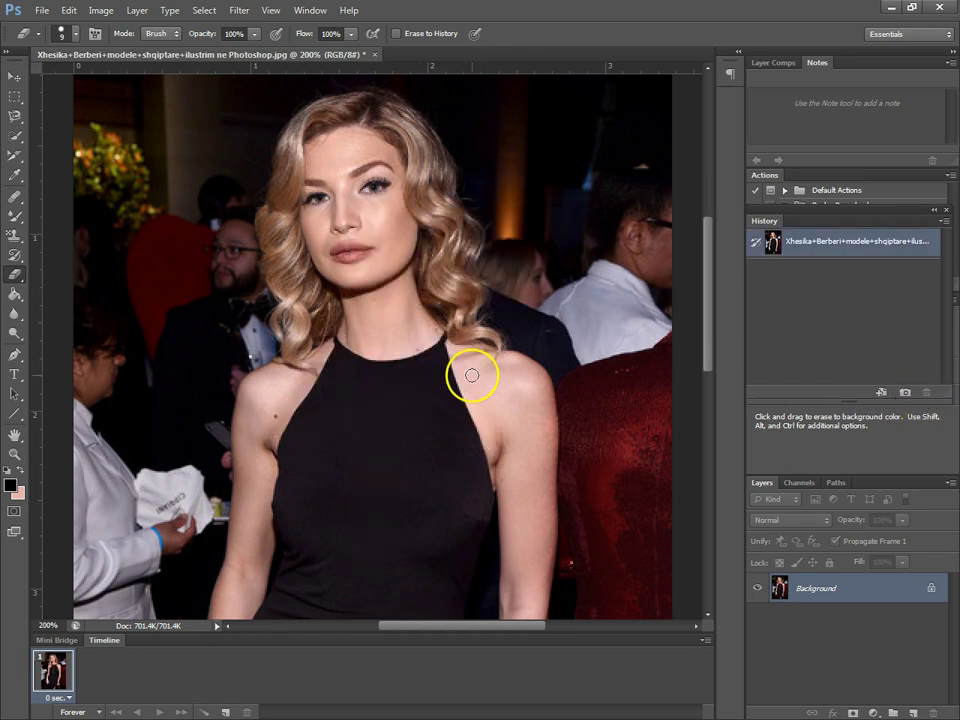
Step: Erase the chest area of the dress and the background beside the hair to transparency with the Background Eraser tool
click(16, 275)
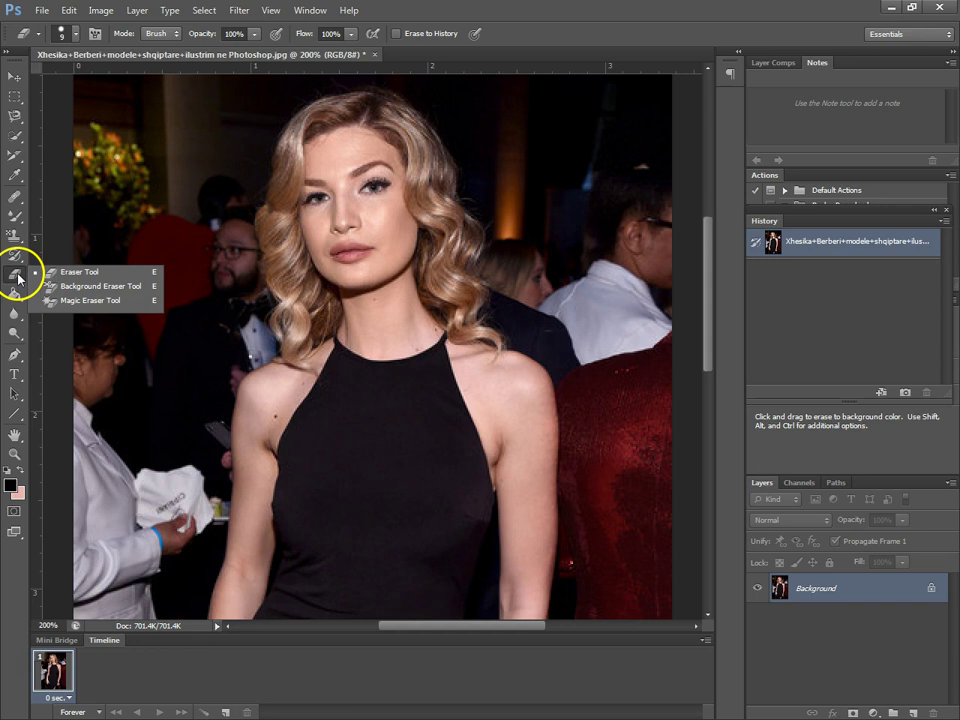
click(112, 291)
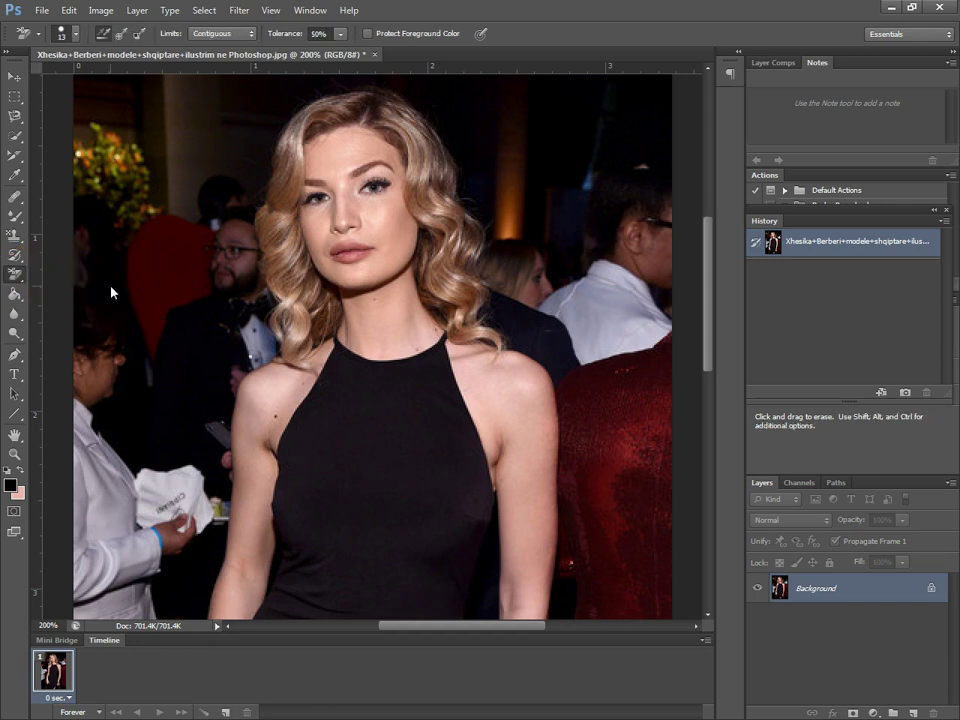
mouse_move(394, 431)
mouse_down()
mouse_move(370, 459)
mouse_move(385, 430)
mouse_move(359, 464)
mouse_move(412, 440)
mouse_move(366, 432)
mouse_move(381, 440)
mouse_move(379, 420)
mouse_move(400, 430)
mouse_move(386, 417)
mouse_move(416, 427)
mouse_move(393, 412)
mouse_move(420, 418)
mouse_move(397, 403)
mouse_move(383, 416)
mouse_move(379, 402)
mouse_move(354, 445)
mouse_move(400, 400)
mouse_move(351, 404)
mouse_move(389, 396)
mouse_move(337, 427)
mouse_move(362, 405)
mouse_move(339, 443)
mouse_move(355, 409)
mouse_move(331, 413)
mouse_move(384, 393)
mouse_move(358, 396)
mouse_move(399, 391)
mouse_move(365, 391)
mouse_move(410, 387)
mouse_move(429, 397)
mouse_move(427, 414)
mouse_move(423, 379)
mouse_move(426, 433)
mouse_move(436, 362)
mouse_up()
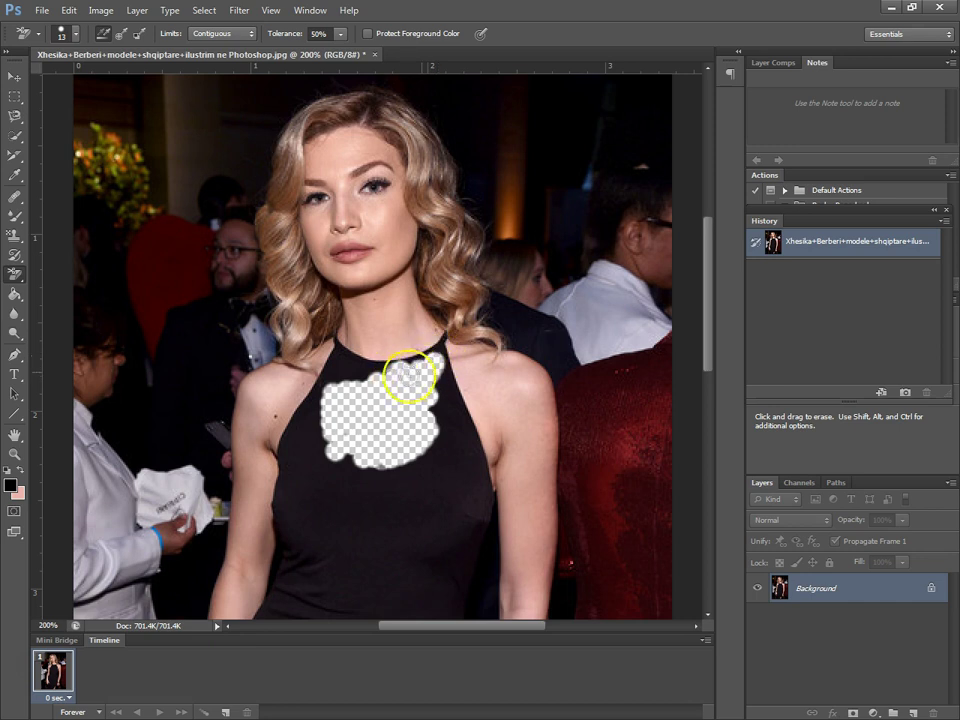
mouse_move(444, 360)
mouse_down()
mouse_move(444, 343)
mouse_move(439, 440)
mouse_move(447, 421)
mouse_move(456, 446)
mouse_move(445, 362)
mouse_up()
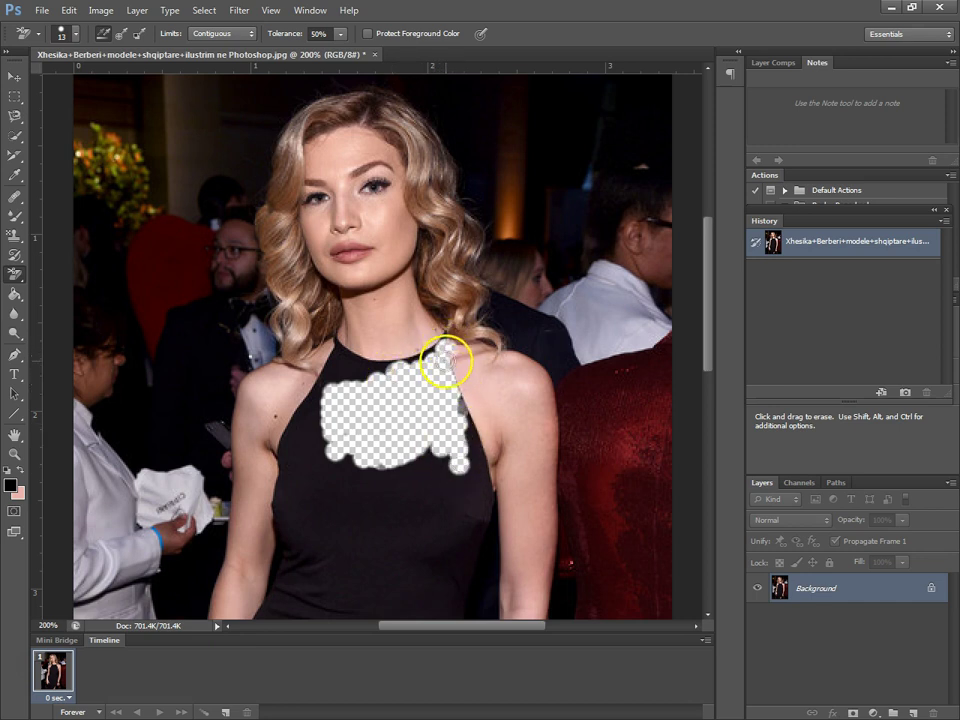
mouse_move(458, 455)
mouse_down()
mouse_move(456, 398)
mouse_move(472, 474)
mouse_move(469, 429)
mouse_move(473, 456)
mouse_move(464, 498)
mouse_move(457, 426)
mouse_move(446, 498)
mouse_move(436, 424)
mouse_move(430, 499)
mouse_move(430, 416)
mouse_move(412, 506)
mouse_move(432, 438)
mouse_move(390, 496)
mouse_move(392, 447)
mouse_move(342, 475)
mouse_move(379, 448)
mouse_move(378, 470)
mouse_move(362, 478)
mouse_move(416, 461)
mouse_move(352, 410)
mouse_move(385, 380)
mouse_up()
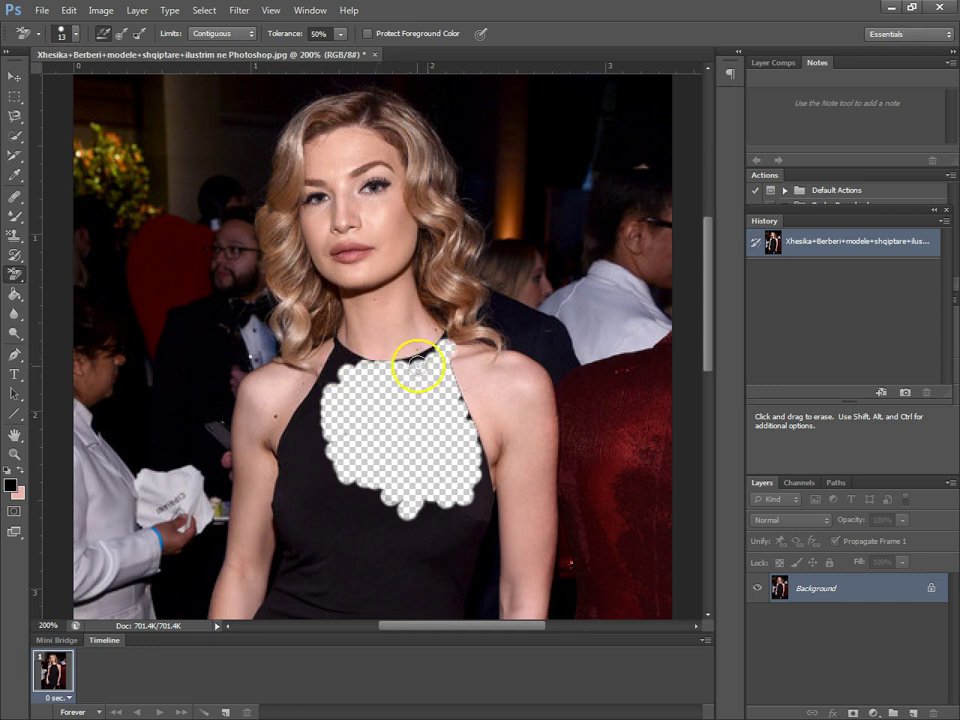
mouse_move(341, 383)
mouse_down()
mouse_move(339, 364)
mouse_move(357, 376)
mouse_move(438, 365)
mouse_up()
mouse_move(446, 253)
mouse_down()
mouse_move(467, 207)
mouse_move(471, 280)
mouse_move(490, 242)
mouse_move(488, 270)
mouse_move(510, 265)
mouse_move(518, 250)
mouse_move(503, 287)
mouse_move(538, 279)
mouse_up()
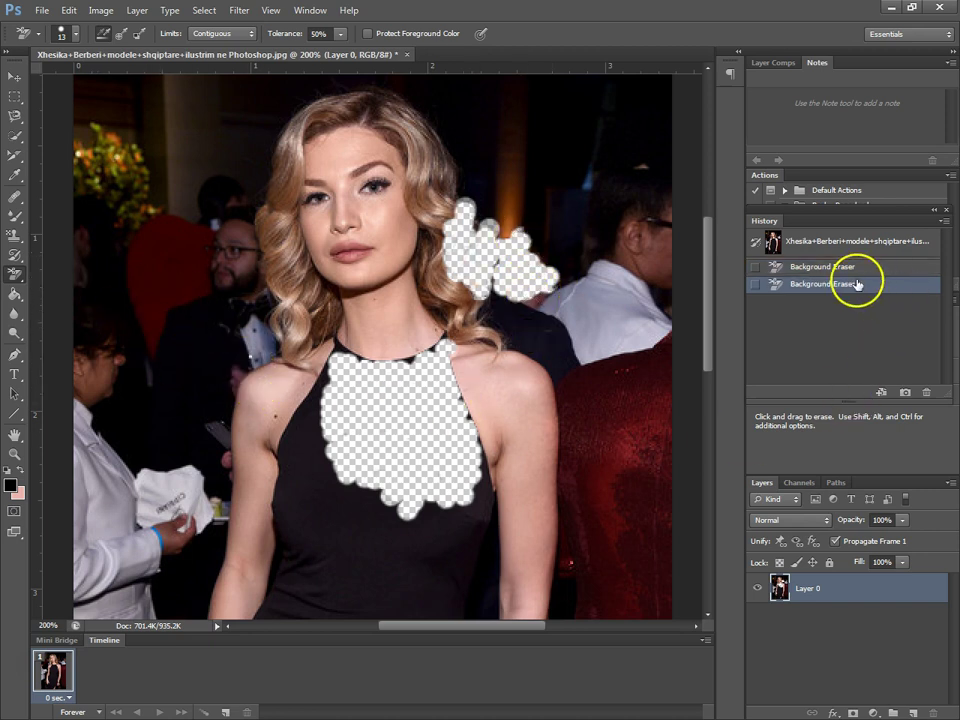
Step: Delete both Background Eraser states from the history to restore the original photo
click(926, 392)
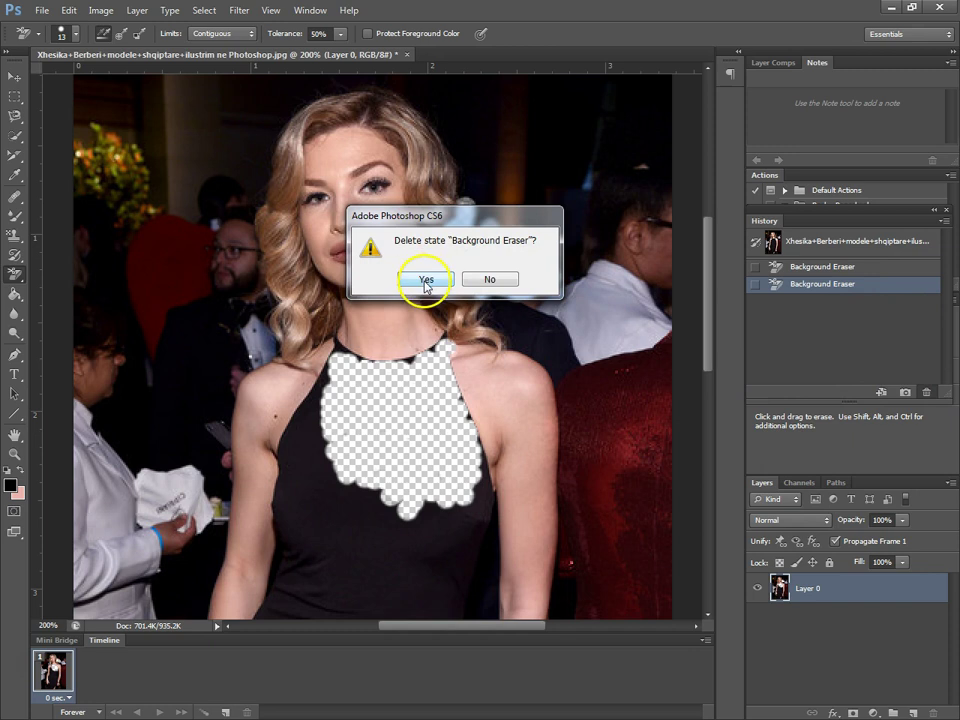
click(425, 280)
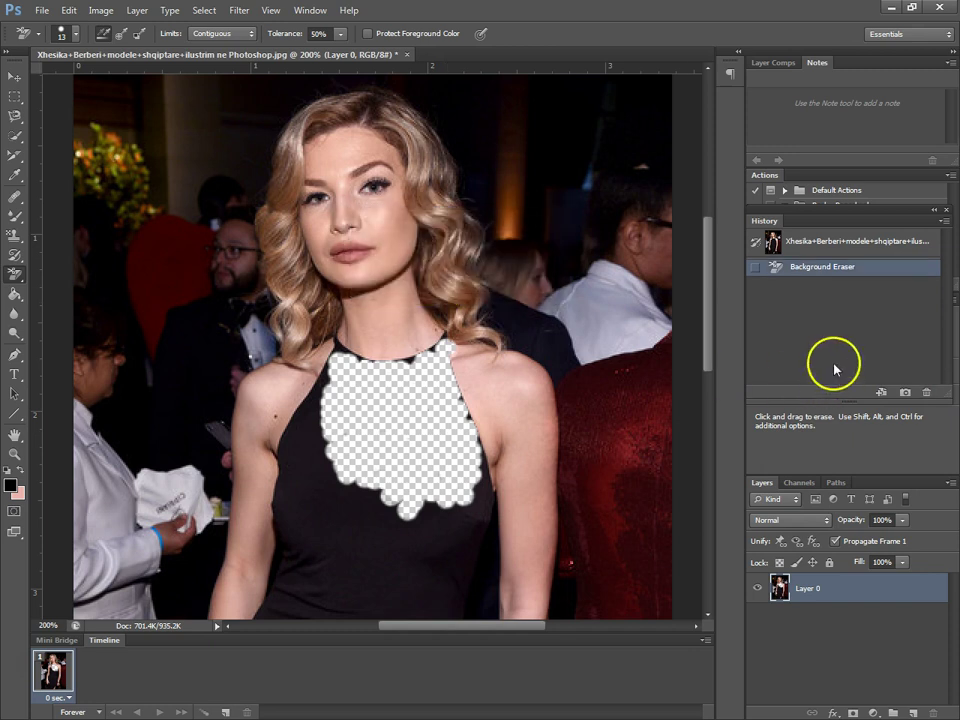
click(928, 396)
click(438, 281)
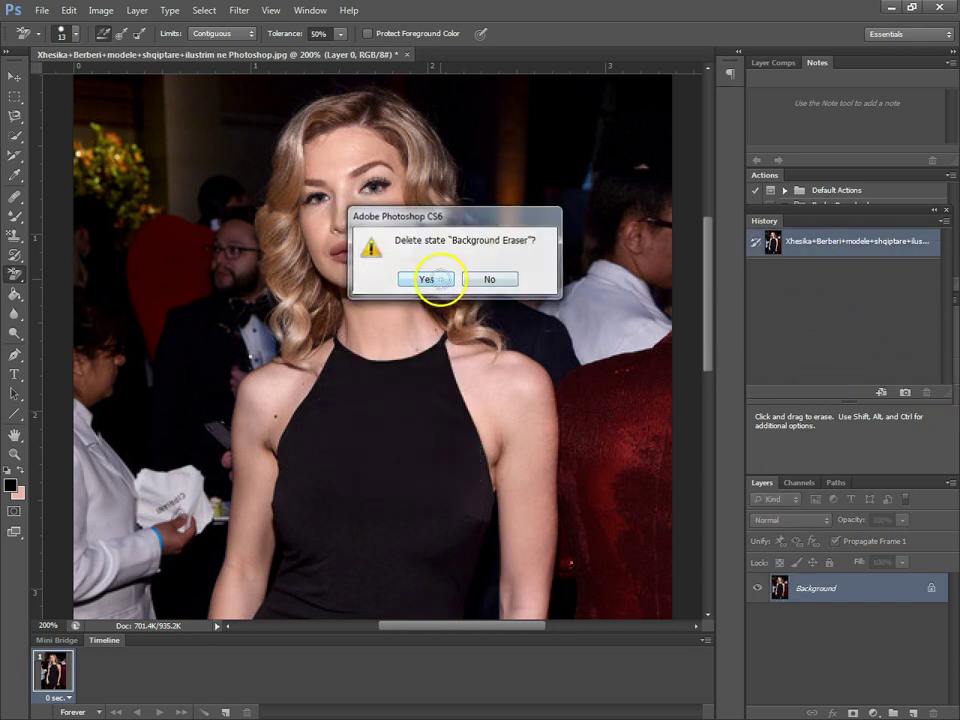
Step: Switch to the Magic Eraser tool, try it on the black dress, and undo that erasure
click(13, 280)
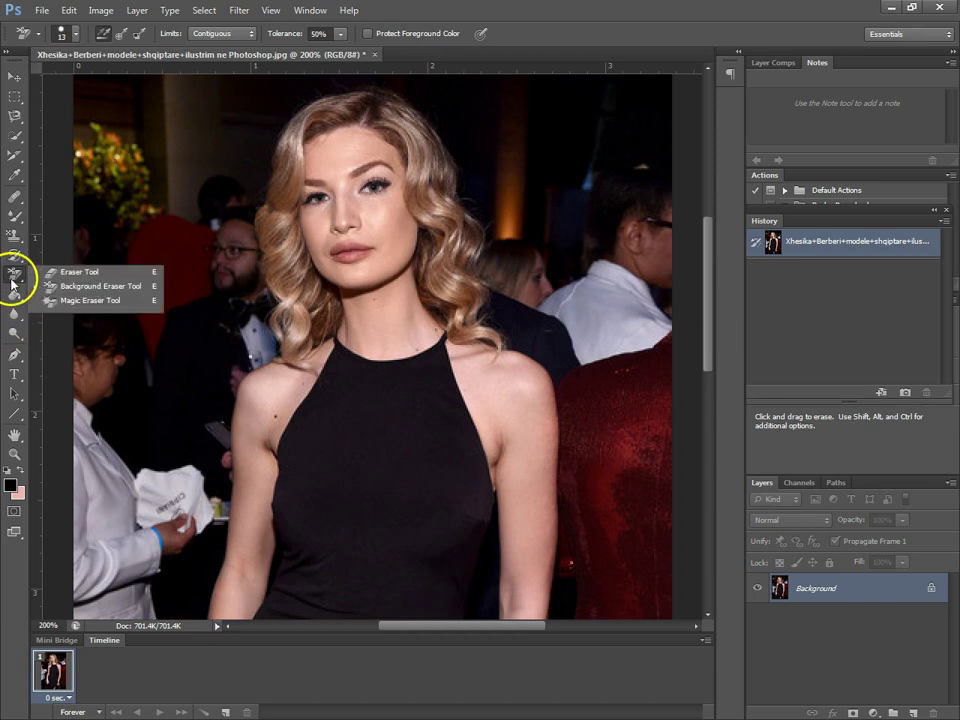
click(90, 300)
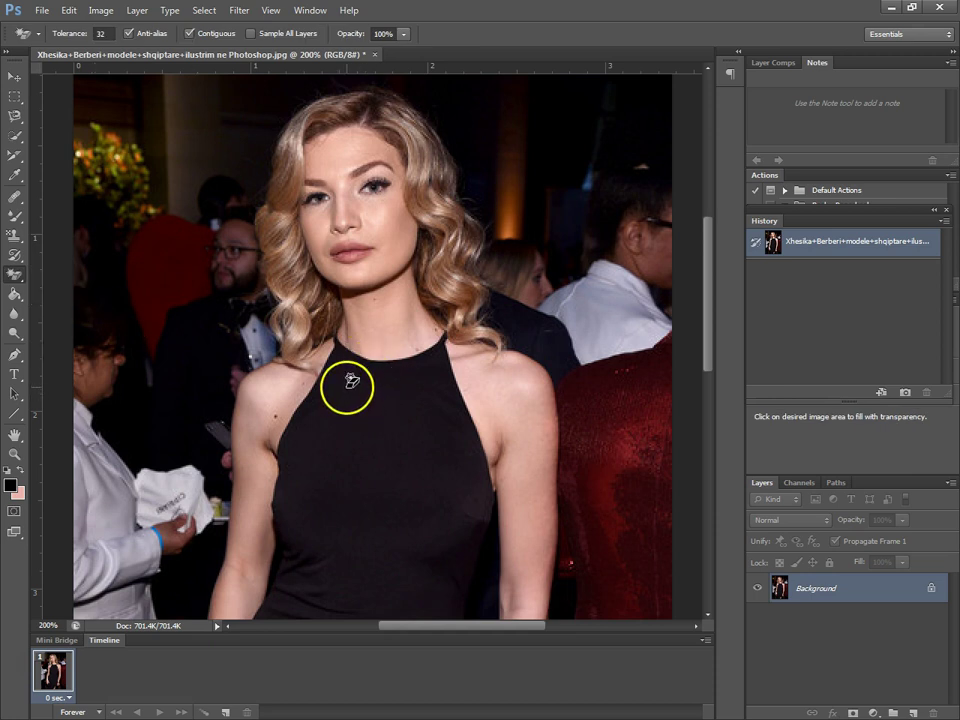
click(350, 381)
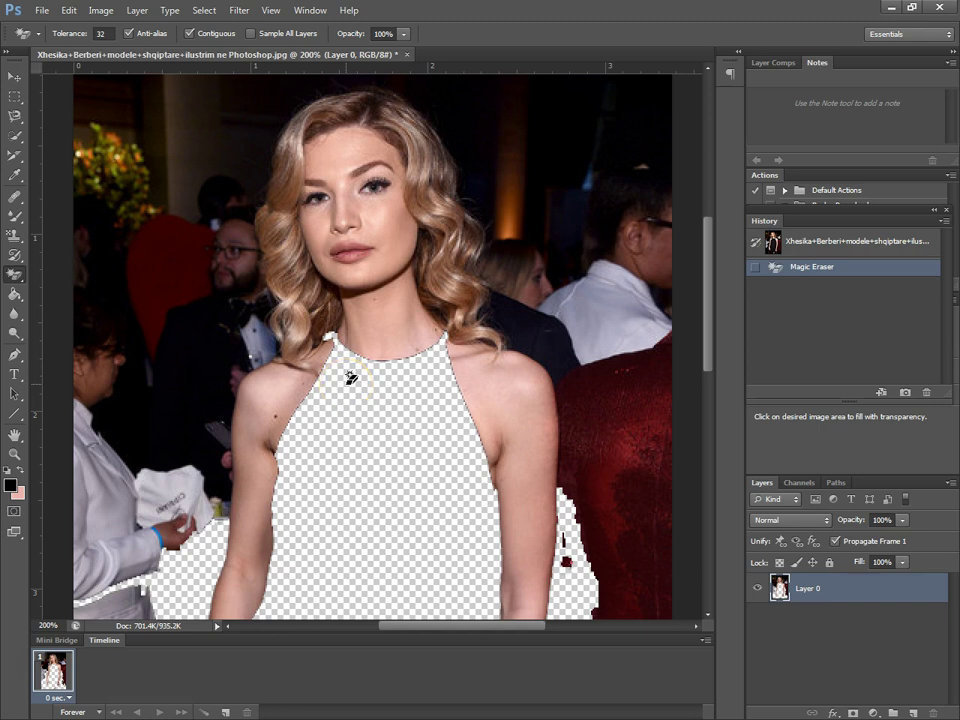
key(ctrl+z)
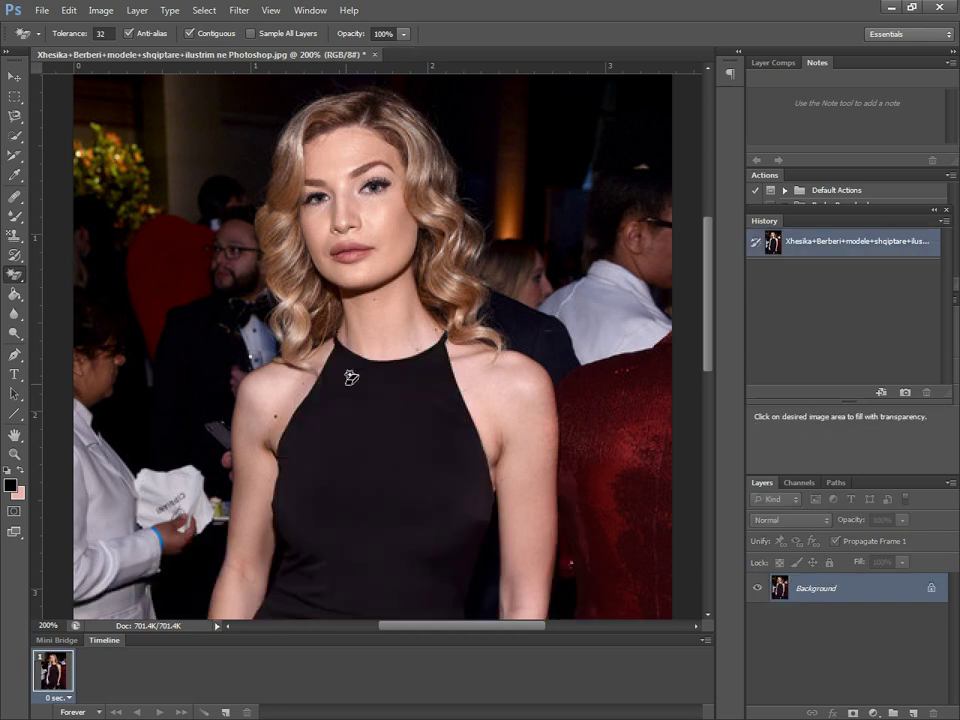
Step: Erase the skin of the neck and of the shoulder and arm on the photo's right side to transparency with the Magic Eraser
click(387, 318)
click(345, 311)
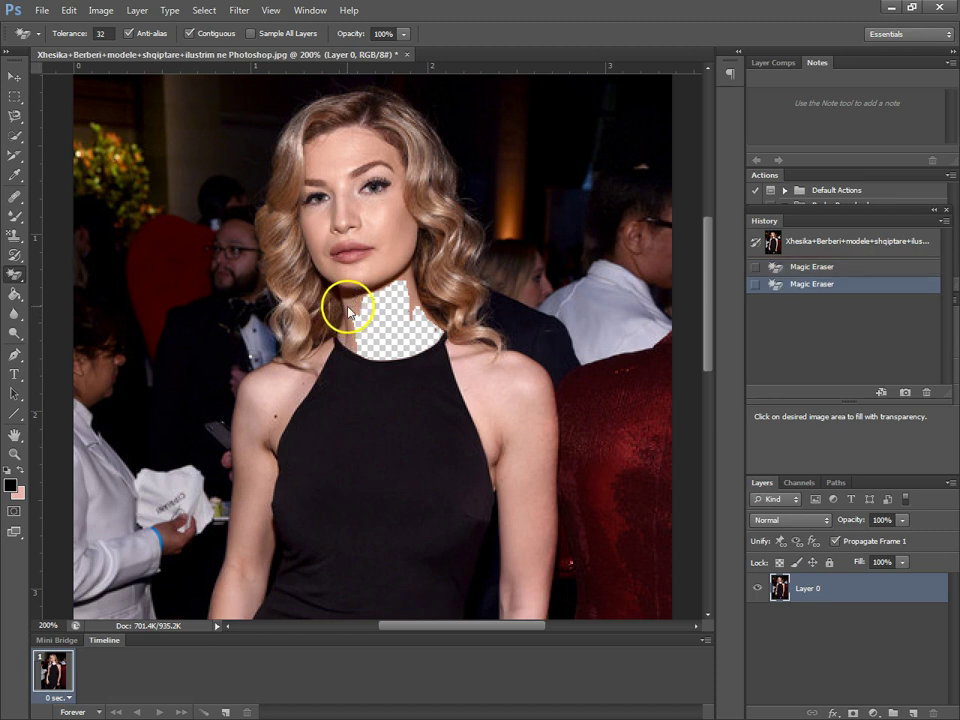
click(468, 380)
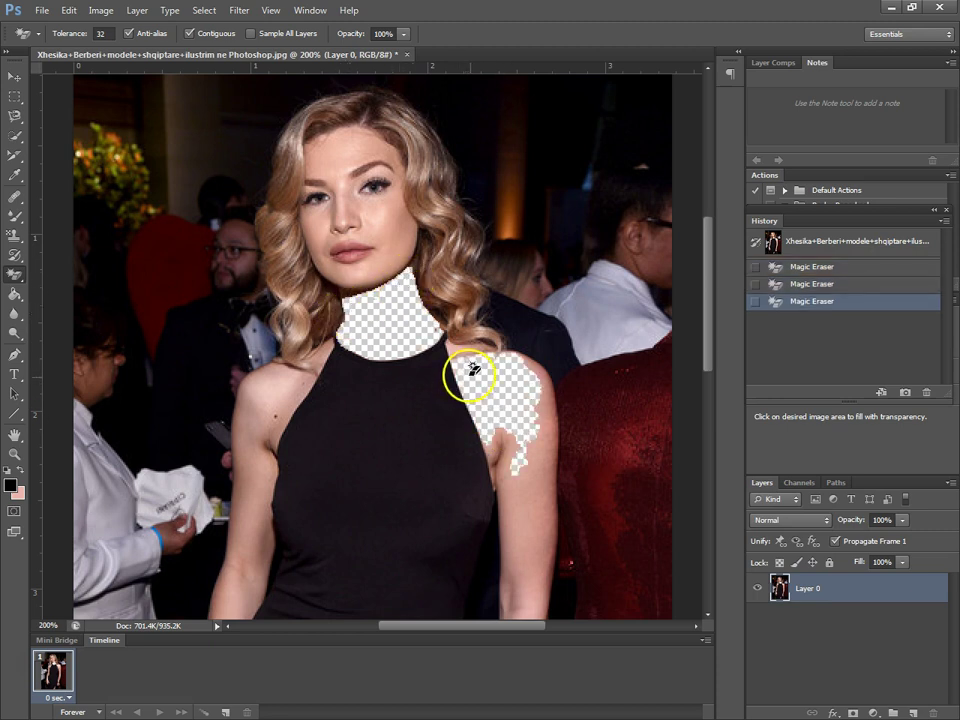
click(461, 350)
click(488, 376)
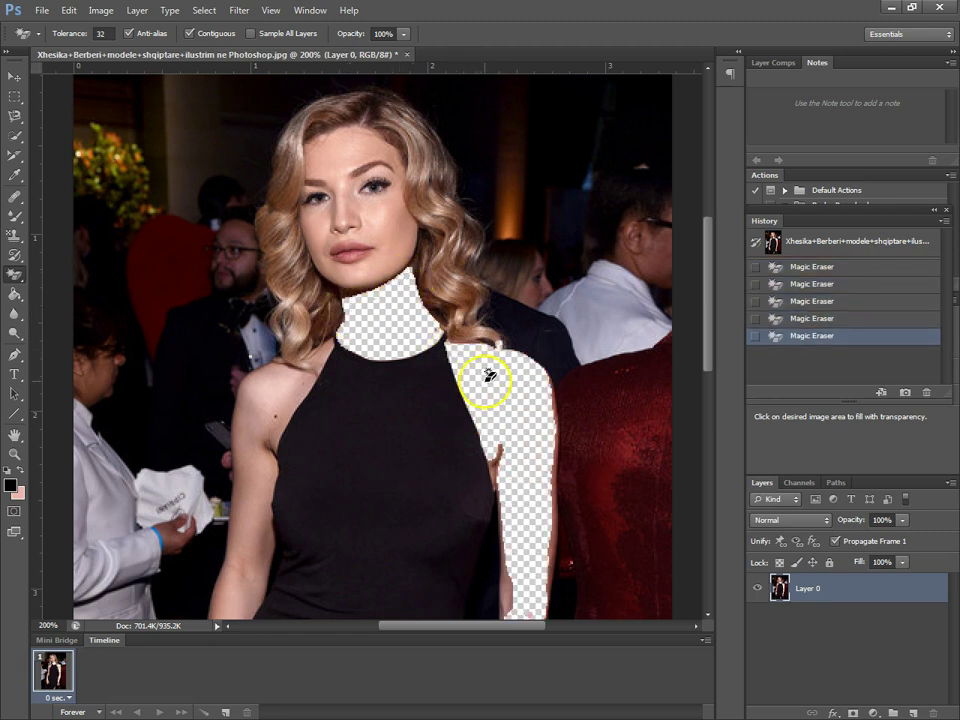
click(506, 464)
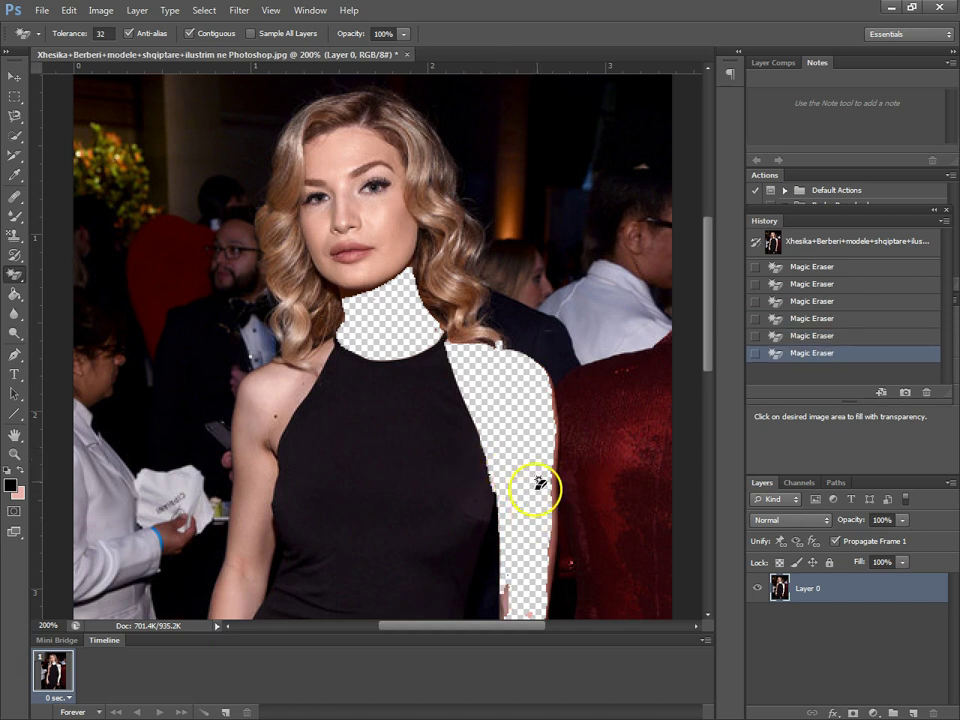
Step: Erase the skin of the shoulder and arm on the photo's left side to transparency, including the remaining outer edge
click(272, 395)
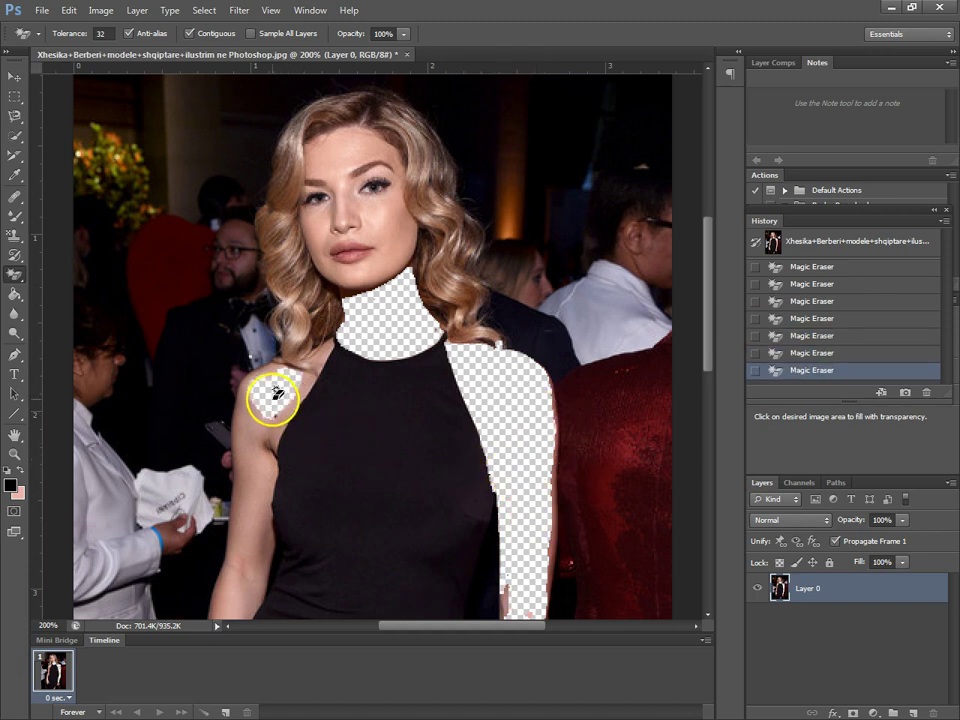
click(300, 392)
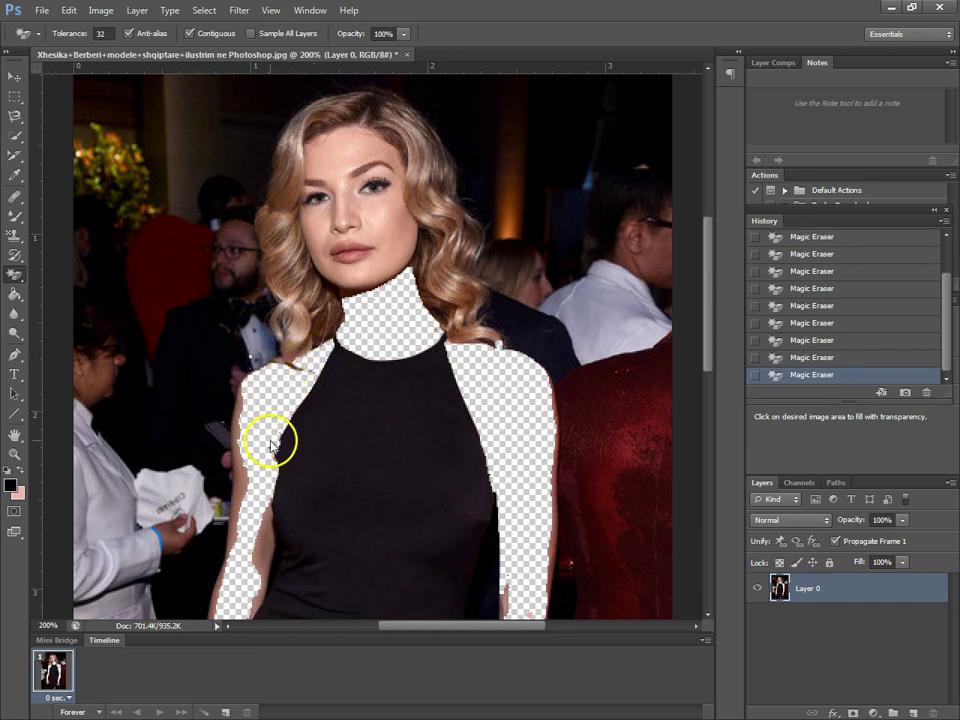
click(246, 410)
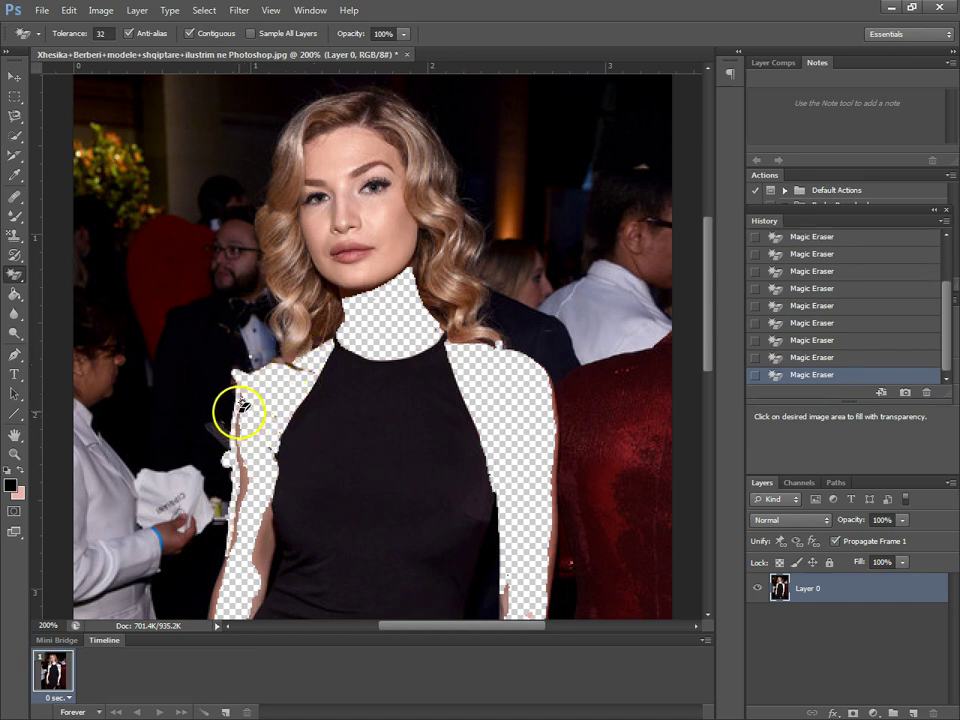
click(243, 407)
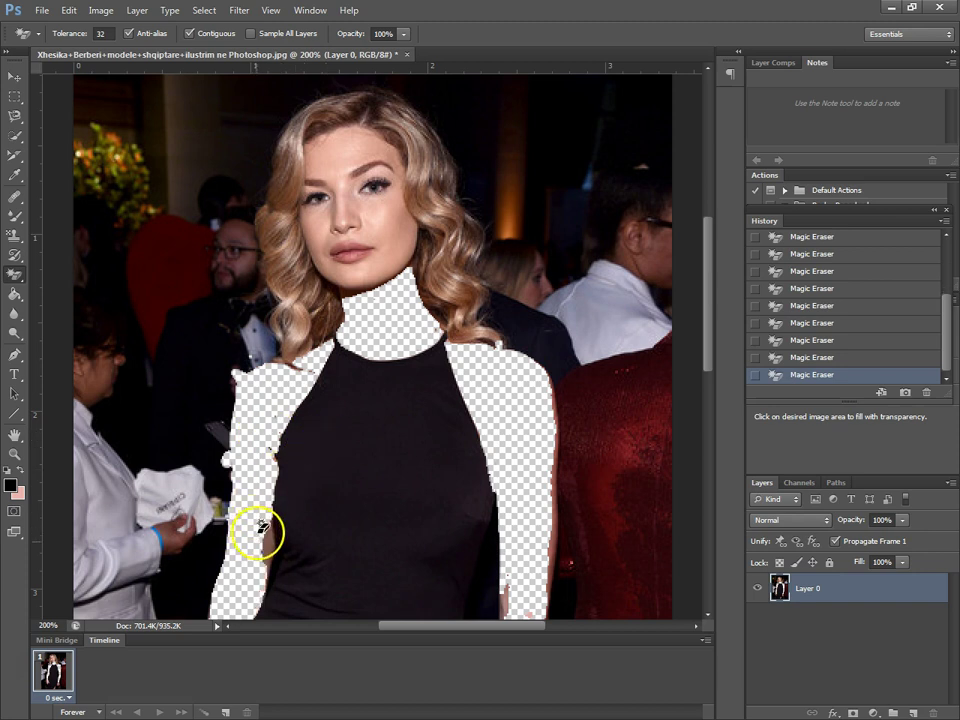